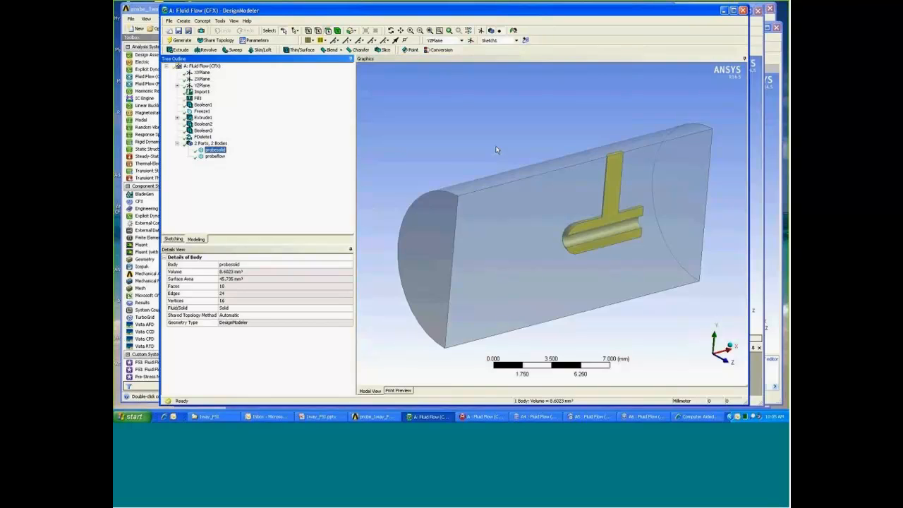
Step: Select the probeflow body and inspect the probe-shaped cavity in the flow volume from several angles
{"action": "middle_click_drag", "start_coordinate": [498, 150], "coordinate": [513, 176]}
{"action": "left_click", "coordinate": [214, 156]}
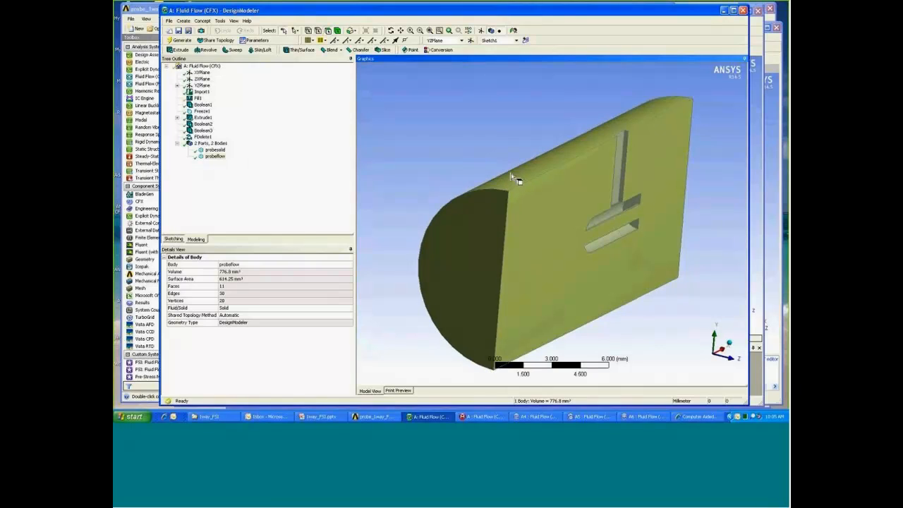
{"action": "middle_click_drag", "start_coordinate": [597, 209], "coordinate": [600, 220]}
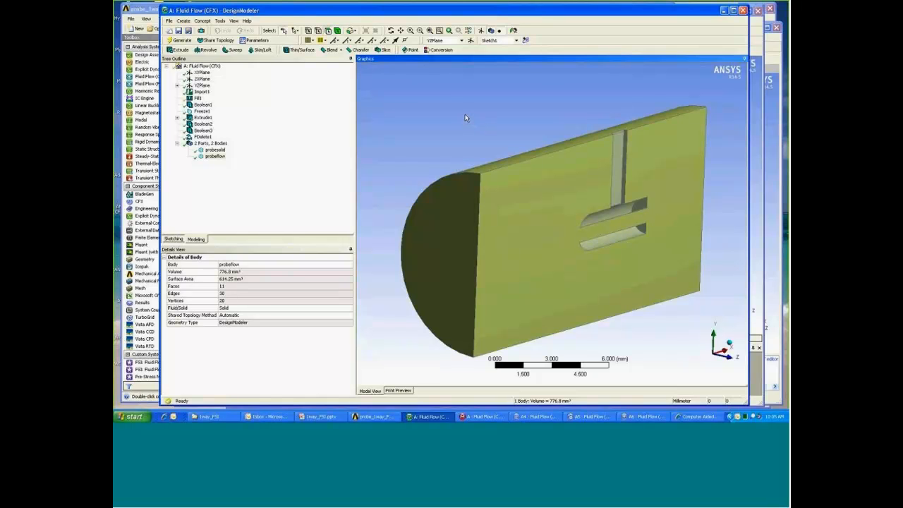
{"action": "mouse_move", "coordinate": [467, 114]}
{"action": "middle_mouse_down"}
{"action": "mouse_move", "coordinate": [494, 115]}
{"action": "mouse_move", "coordinate": [478, 114]}
{"action": "middle_mouse_up"}
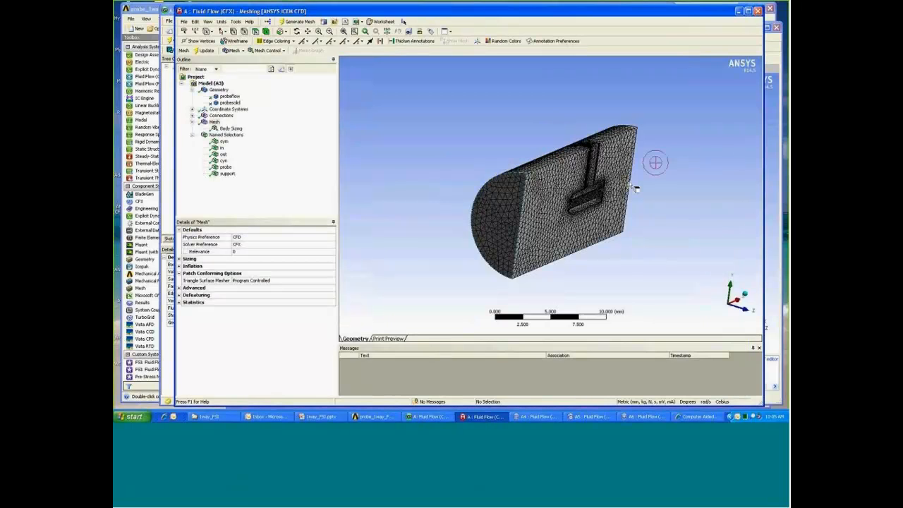
Step: Enlarge the graphics area of the Meshing window and examine the fluid mesh around the probe and its support
{"action": "mouse_move", "coordinate": [656, 163]}
{"action": "middle_mouse_down"}
{"action": "mouse_move", "coordinate": [641, 191]}
{"action": "mouse_move", "coordinate": [657, 185]}
{"action": "middle_mouse_up"}
{"action": "scroll", "coordinate": [644, 191], "scroll_direction": "up", "scroll_amount": 3}
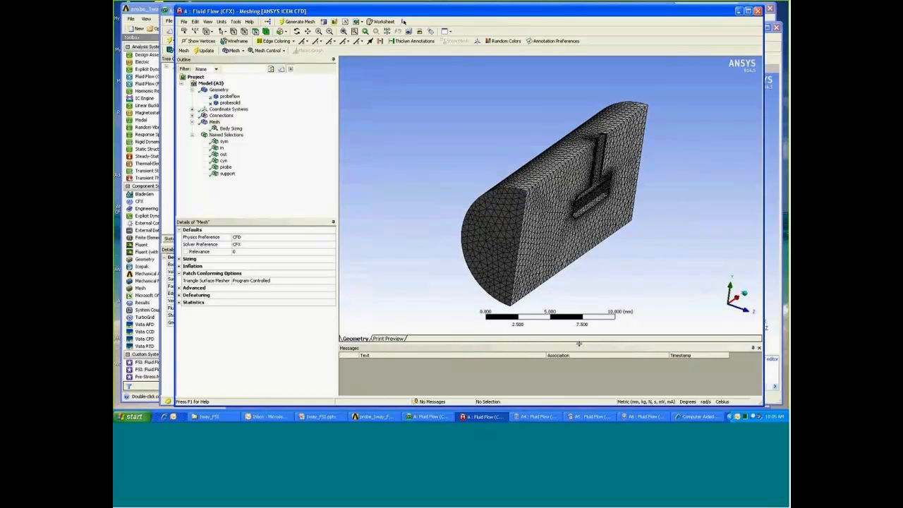
{"action": "left_click_drag", "start_coordinate": [580, 346], "coordinate": [580, 370]}
{"action": "middle_click_drag", "start_coordinate": [621, 296], "coordinate": [659, 296]}
{"action": "scroll", "coordinate": [611, 276], "scroll_direction": "up", "scroll_amount": 2}
{"action": "scroll", "coordinate": [609, 284], "scroll_direction": "up", "scroll_amount": 2}
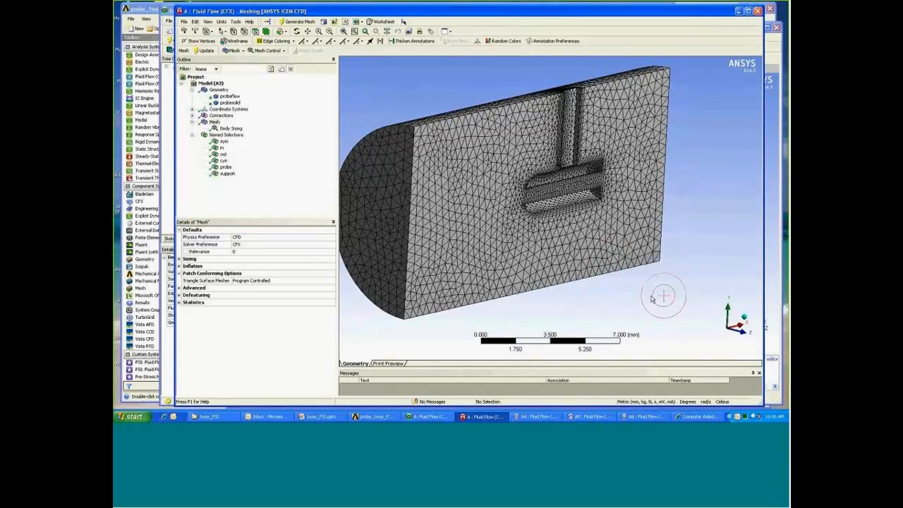
{"action": "middle_click_drag", "start_coordinate": [463, 94], "coordinate": [474, 89]}
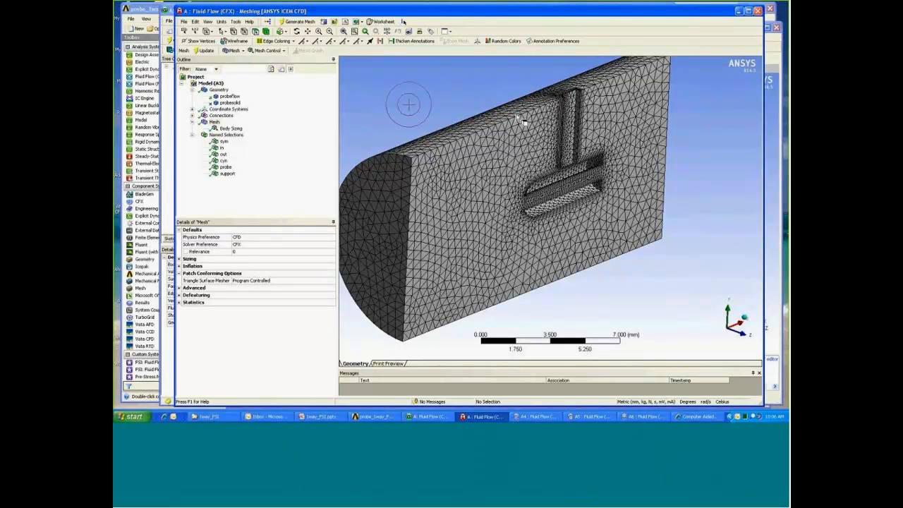
{"action": "middle_click_drag", "start_coordinate": [481, 120], "coordinate": [462, 110]}
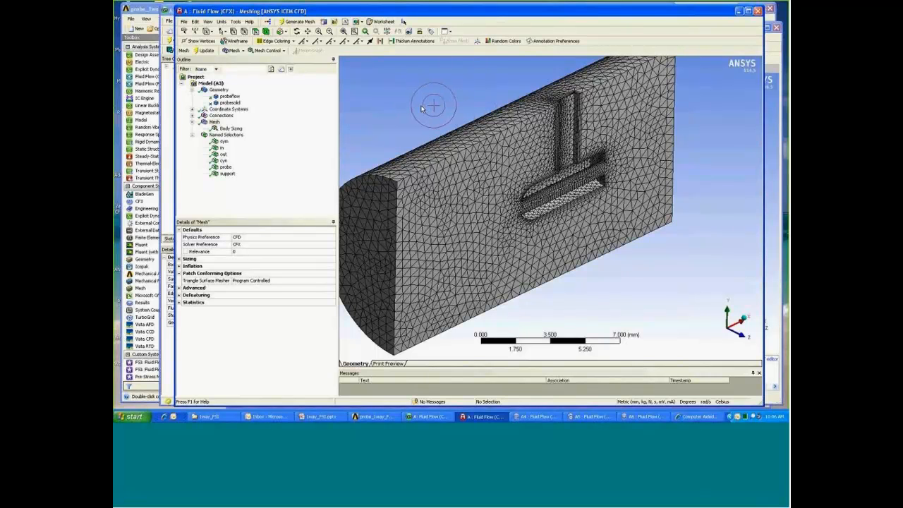
Step: Review the Body Sizing settings and its scoped body, and return to the full mesh display
{"action": "left_click", "coordinate": [231, 129]}
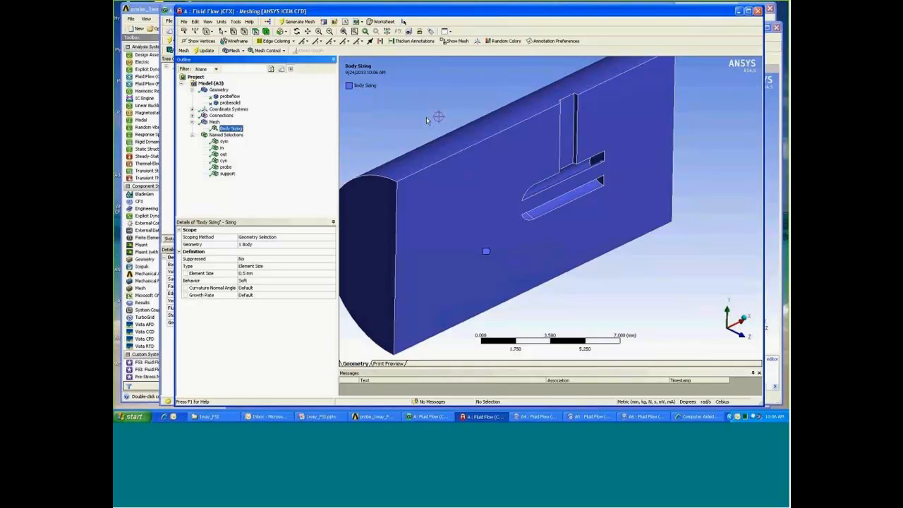
{"action": "middle_click_drag", "start_coordinate": [424, 114], "coordinate": [422, 112]}
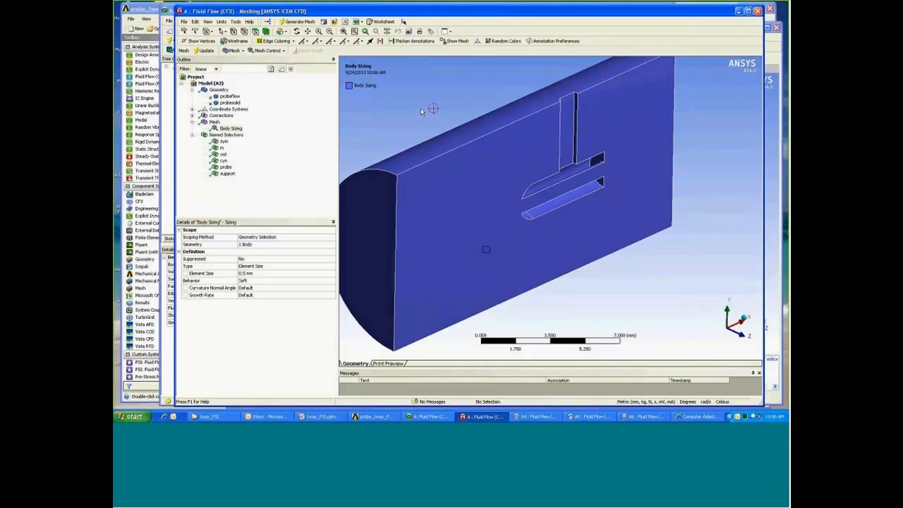
{"action": "left_click", "coordinate": [214, 122]}
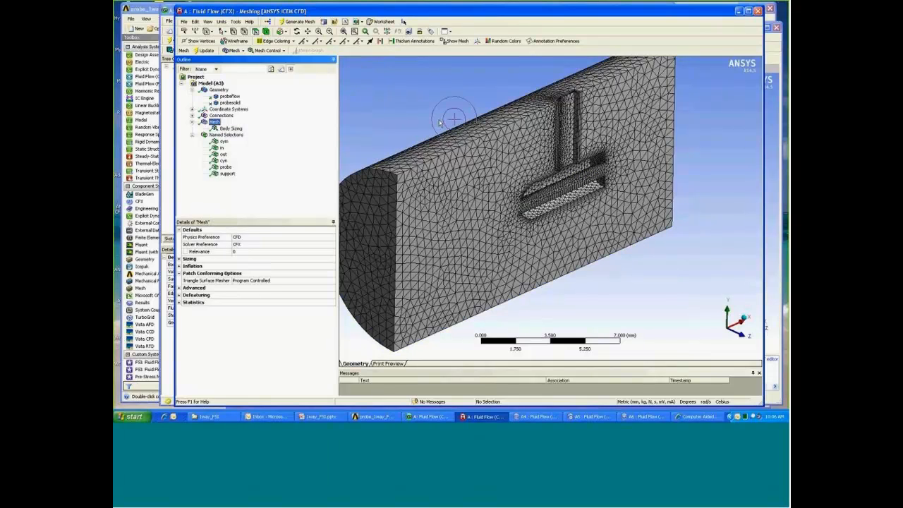
{"action": "middle_click_drag", "start_coordinate": [437, 121], "coordinate": [432, 112]}
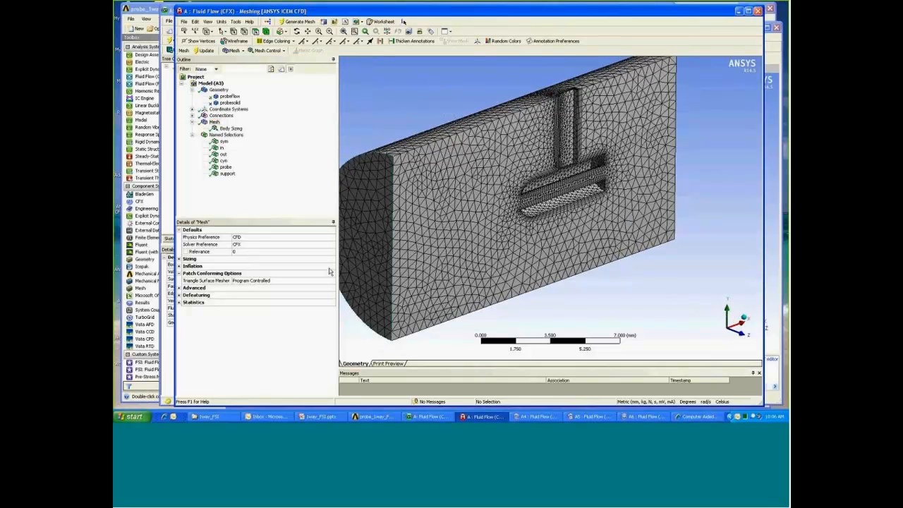
Step: Show the mesh's Inflation settings and examine the inflation layers around the probe and support walls up close
{"action": "left_click", "coordinate": [179, 266]}
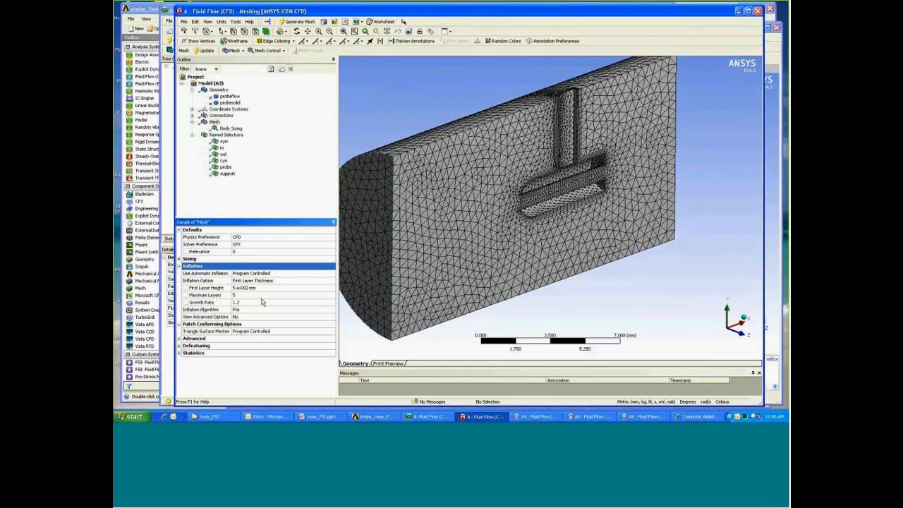
{"action": "middle_click_drag", "start_coordinate": [645, 283], "coordinate": [644, 278]}
{"action": "scroll", "coordinate": [643, 272], "scroll_direction": "up", "scroll_amount": 1}
{"action": "middle_click_drag", "start_coordinate": [615, 213], "coordinate": [611, 219]}
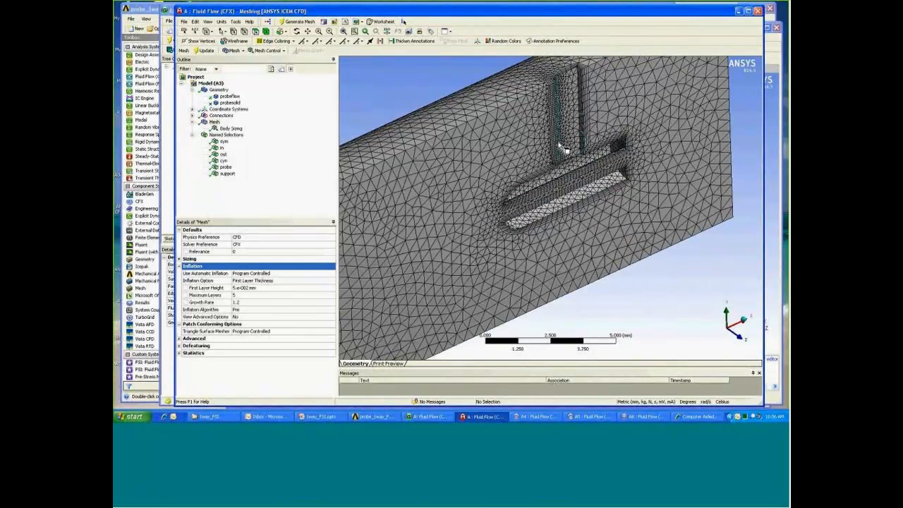
{"action": "middle_click_drag", "start_coordinate": [586, 146], "coordinate": [648, 144]}
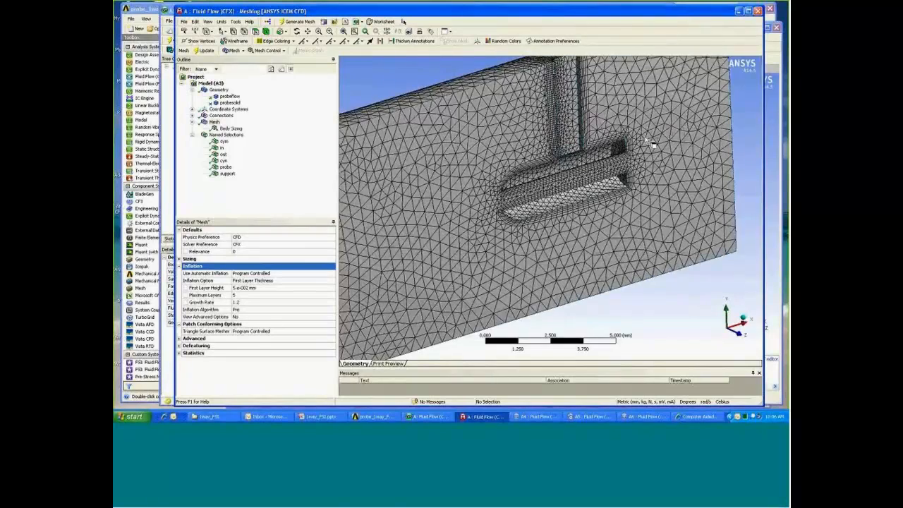
{"action": "scroll", "coordinate": [653, 144], "scroll_direction": "up", "scroll_amount": 4}
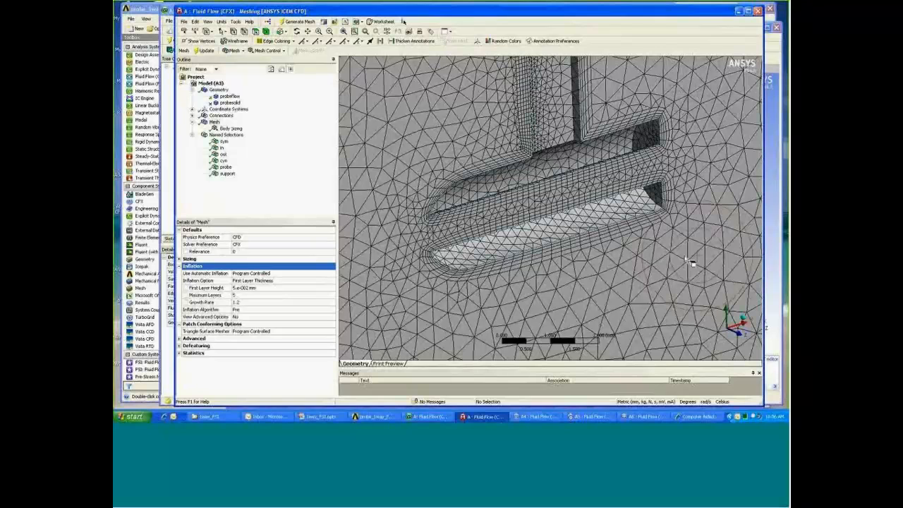
{"action": "scroll", "coordinate": [619, 261], "scroll_direction": "down", "scroll_amount": 1}
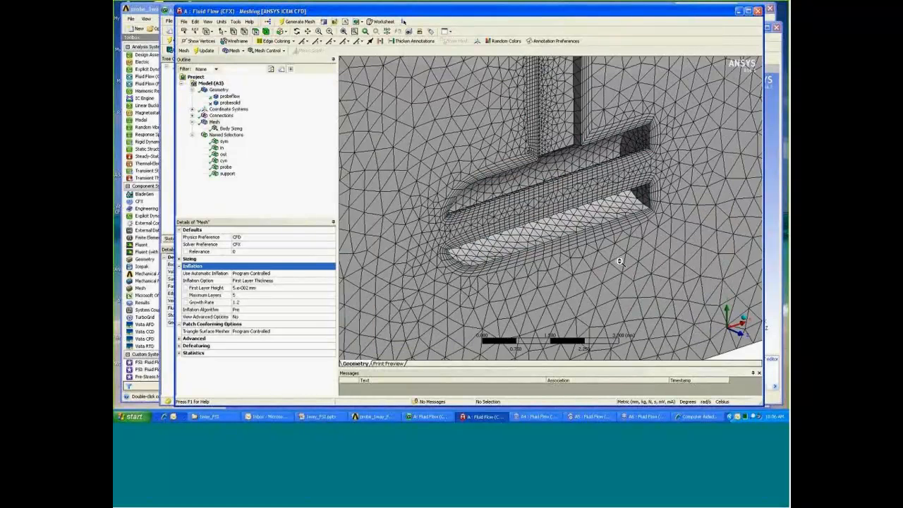
Step: Show the mesh Statistics with the node and element counts and view the mesh as a whole
{"action": "scroll", "coordinate": [620, 261], "scroll_direction": "down", "scroll_amount": 3}
{"action": "left_click", "coordinate": [179, 353]}
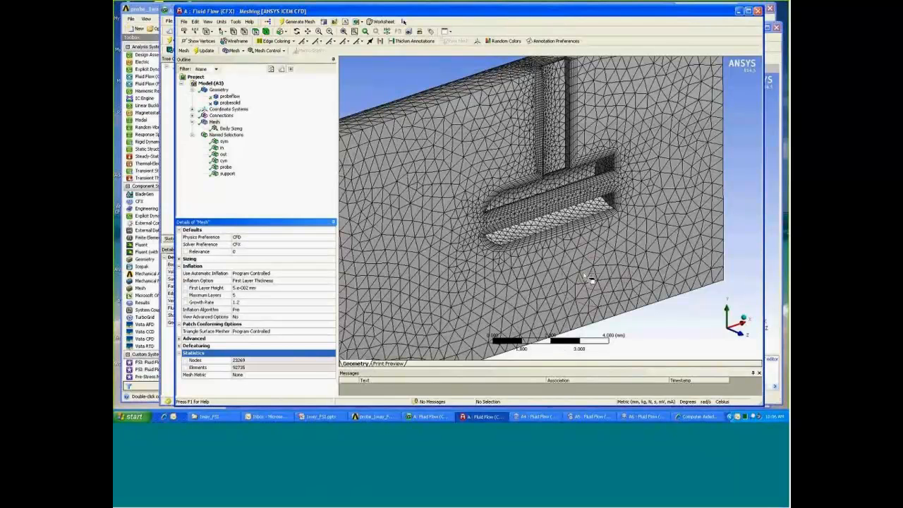
{"action": "middle_click_drag", "start_coordinate": [588, 267], "coordinate": [590, 269]}
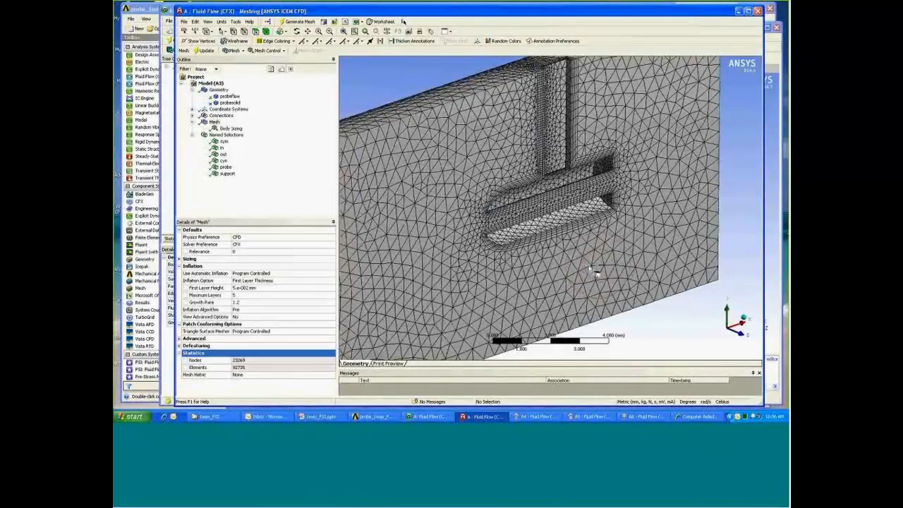
{"action": "scroll", "coordinate": [591, 268], "scroll_direction": "down", "scroll_amount": 3}
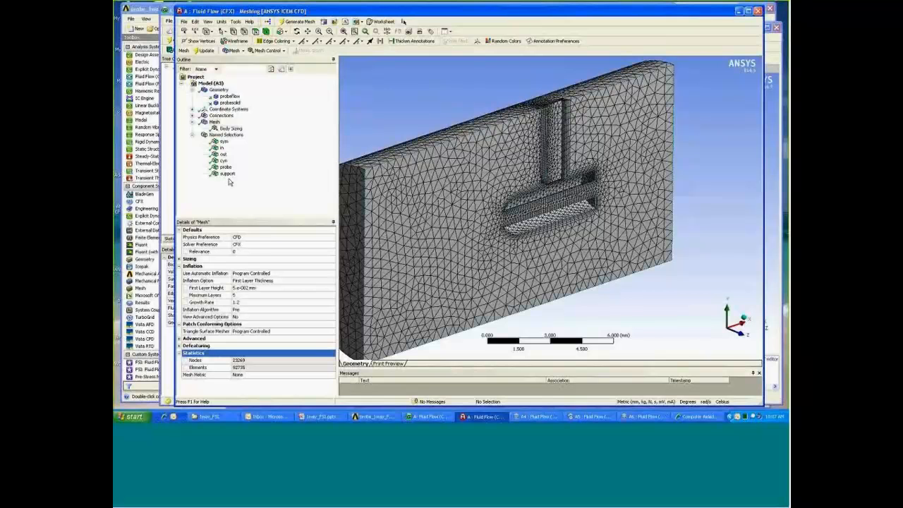
Step: Review the faces assigned to the named selections in, out, cyn and sym on the flow volume
{"action": "left_click", "coordinate": [228, 149]}
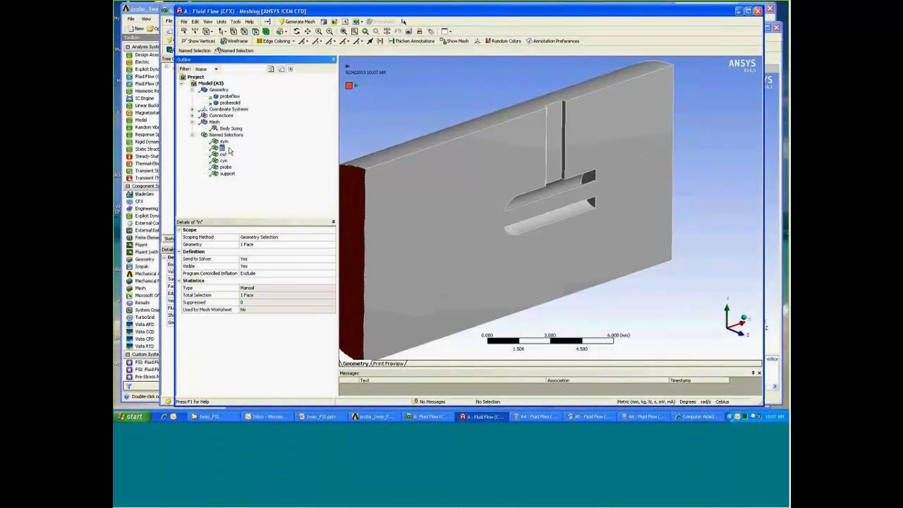
{"action": "middle_click_drag", "start_coordinate": [407, 118], "coordinate": [357, 142]}
{"action": "left_click", "coordinate": [223, 154]}
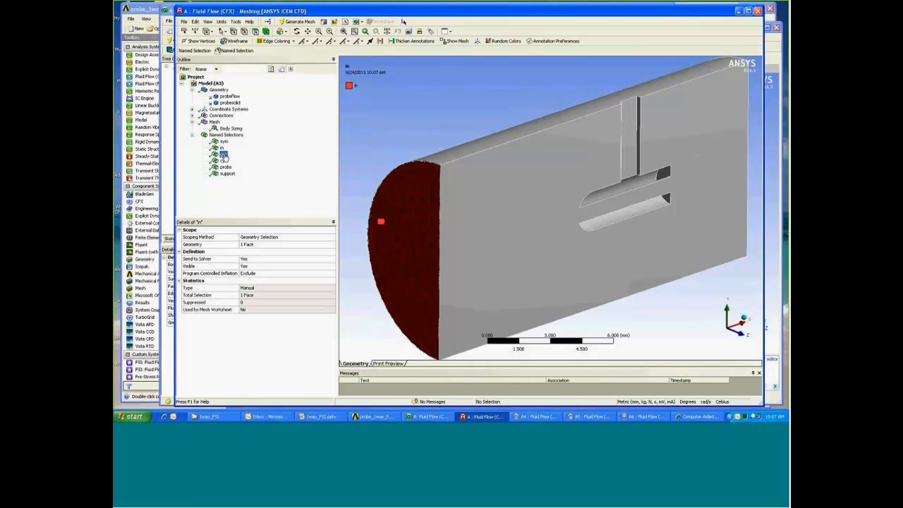
{"action": "middle_click_drag", "start_coordinate": [534, 142], "coordinate": [467, 134]}
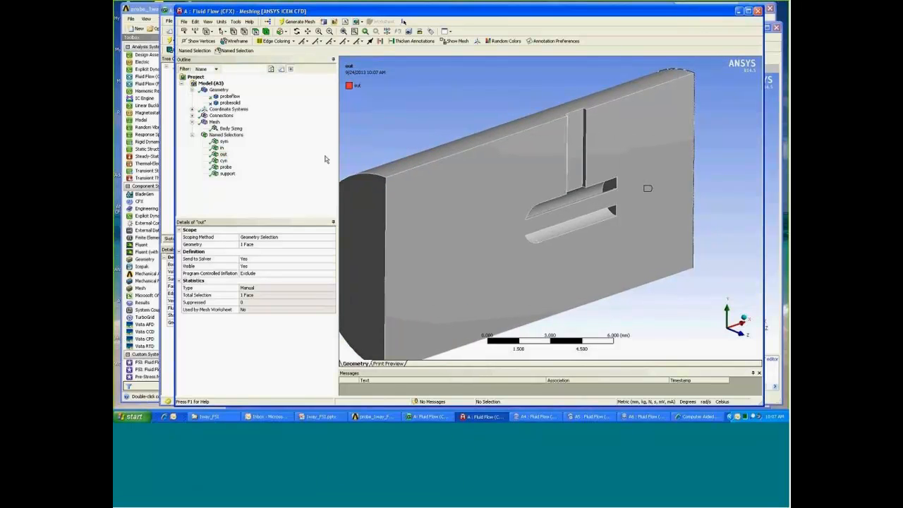
{"action": "left_click", "coordinate": [223, 161]}
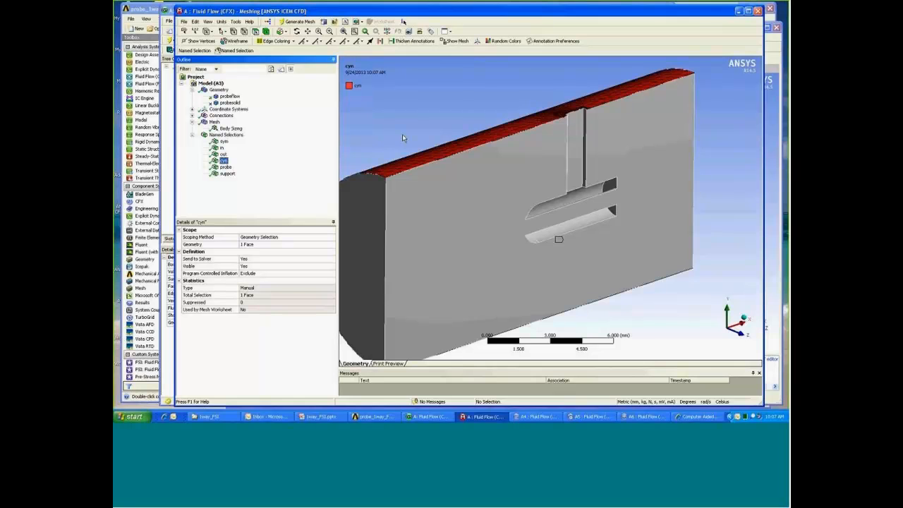
{"action": "mouse_move", "coordinate": [402, 134]}
{"action": "middle_mouse_down"}
{"action": "mouse_move", "coordinate": [396, 142]}
{"action": "mouse_move", "coordinate": [404, 138]}
{"action": "middle_mouse_up"}
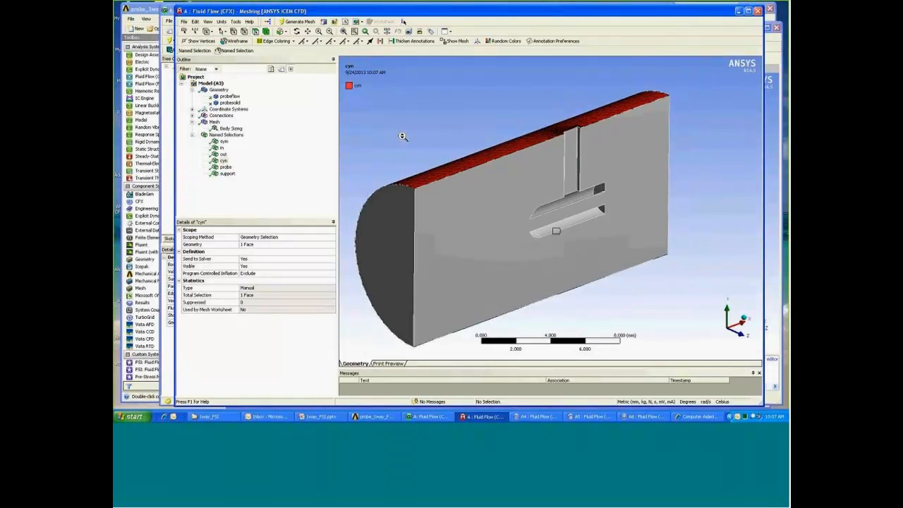
{"action": "left_click", "coordinate": [224, 142]}
{"action": "middle_click_drag", "start_coordinate": [484, 134], "coordinate": [485, 137]}
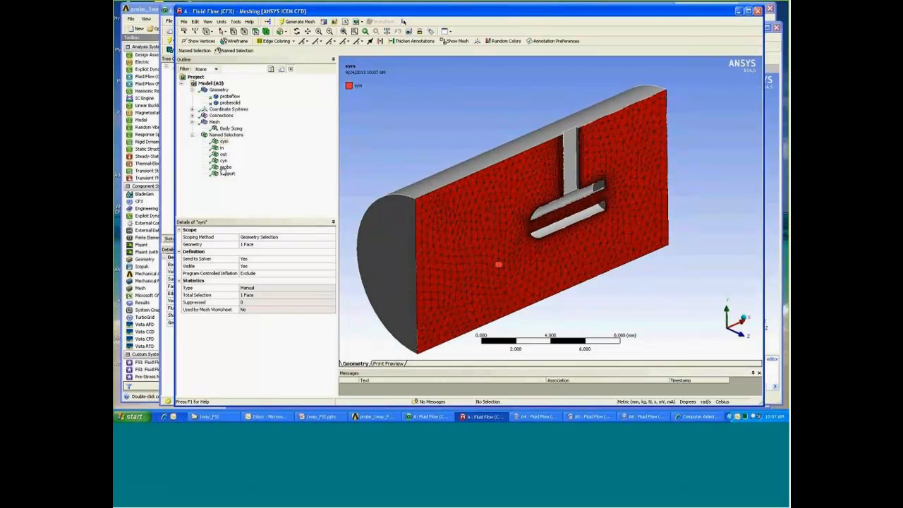
Step: Check which wall faces the named selections probe and support contain
{"action": "left_click", "coordinate": [225, 166]}
{"action": "middle_click_drag", "start_coordinate": [400, 159], "coordinate": [400, 142]}
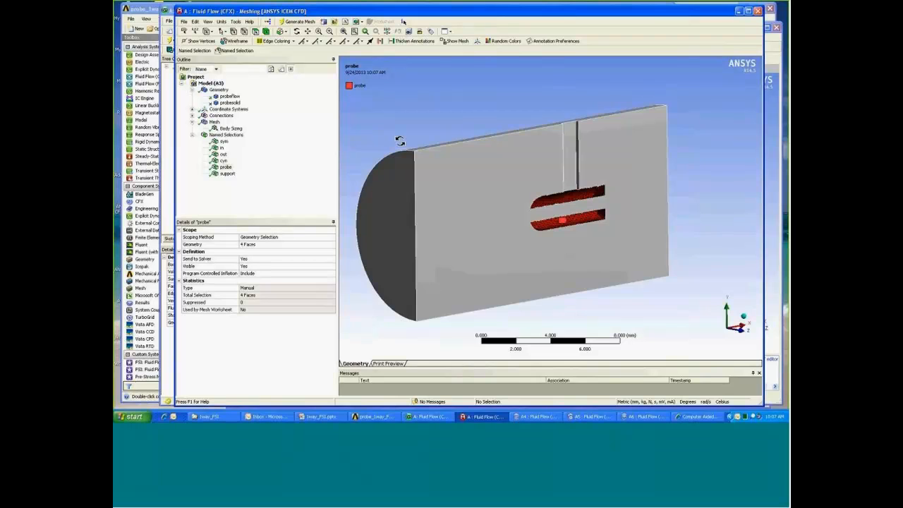
{"action": "scroll", "coordinate": [400, 141], "scroll_direction": "up", "scroll_amount": 5}
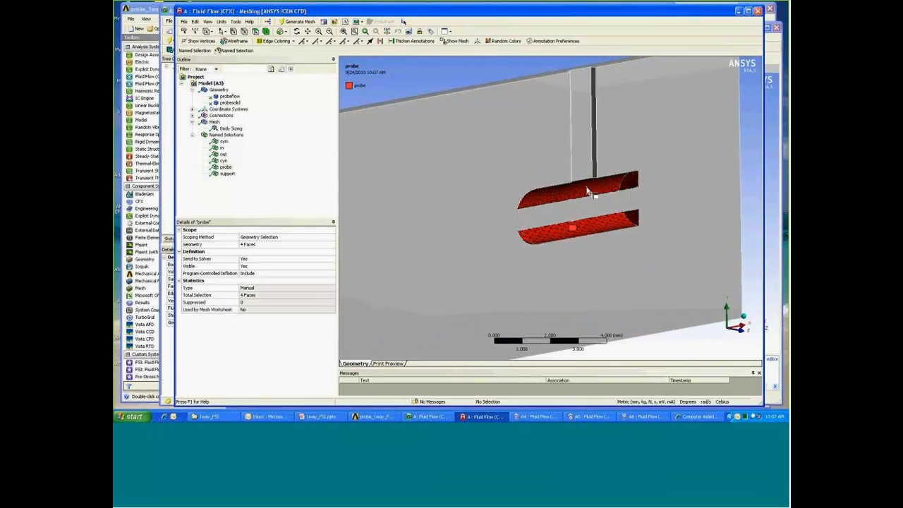
{"action": "left_click", "coordinate": [227, 174]}
{"action": "middle_click_drag", "start_coordinate": [447, 77], "coordinate": [460, 107]}
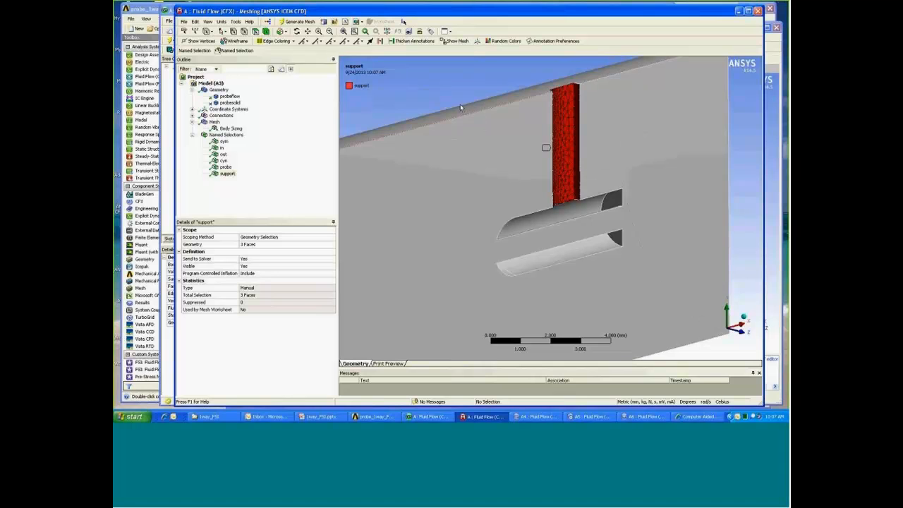
{"action": "scroll", "coordinate": [461, 107], "scroll_direction": "down", "scroll_amount": 3}
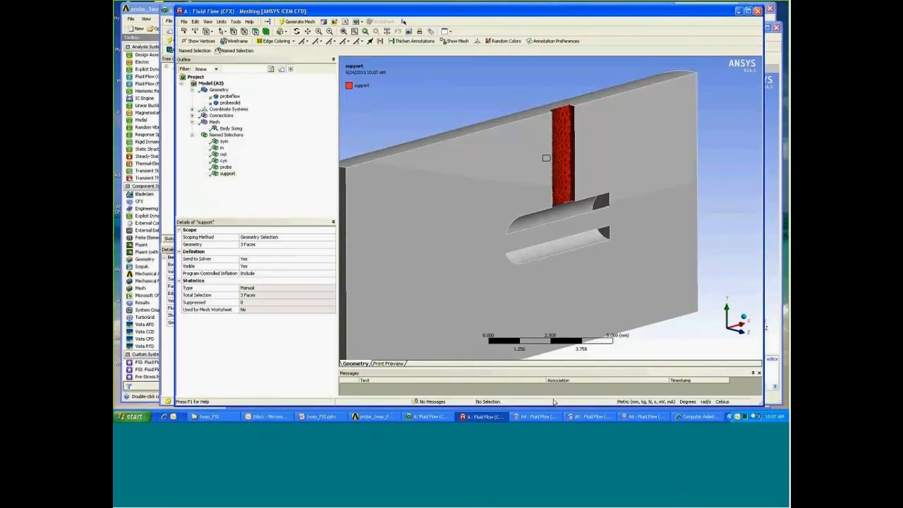
Step: Switch to CFX-Pre, reposition its window, widen the model view and highlight the Default Domain
{"action": "left_click", "coordinate": [540, 417]}
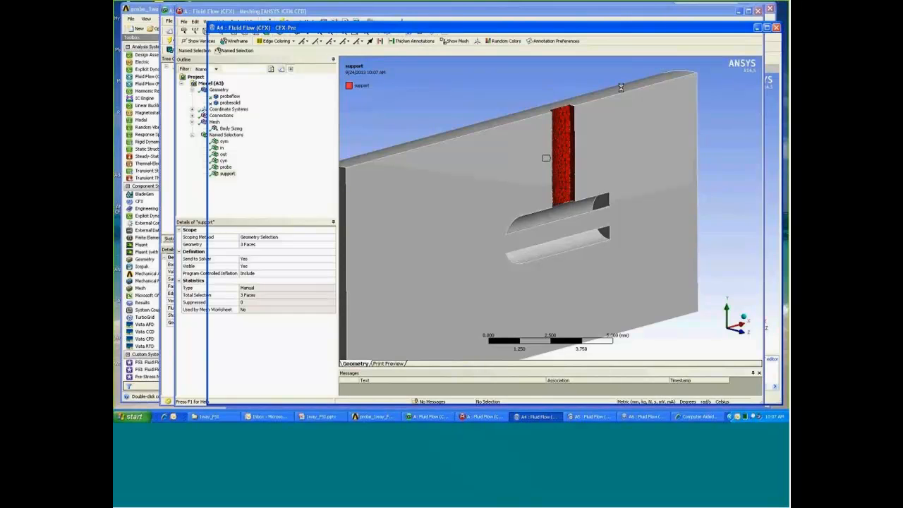
{"action": "left_click_drag", "start_coordinate": [624, 30], "coordinate": [588, 21]}
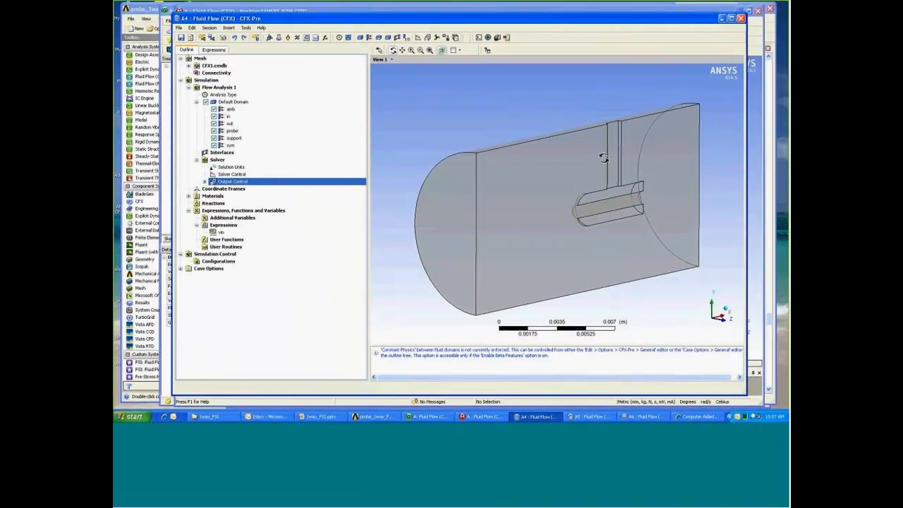
{"action": "middle_click_drag", "start_coordinate": [622, 183], "coordinate": [588, 156], "text": "ctrl"}
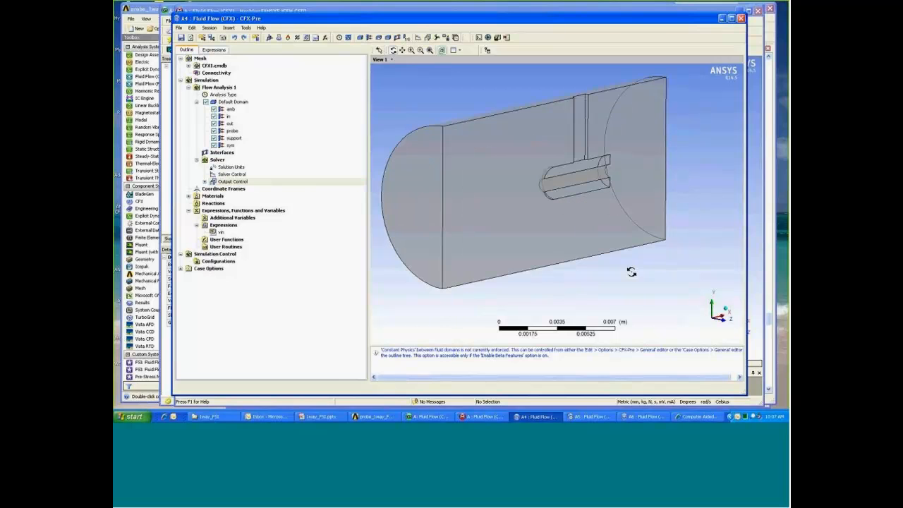
{"action": "left_click_drag", "start_coordinate": [368, 244], "coordinate": [350, 245]}
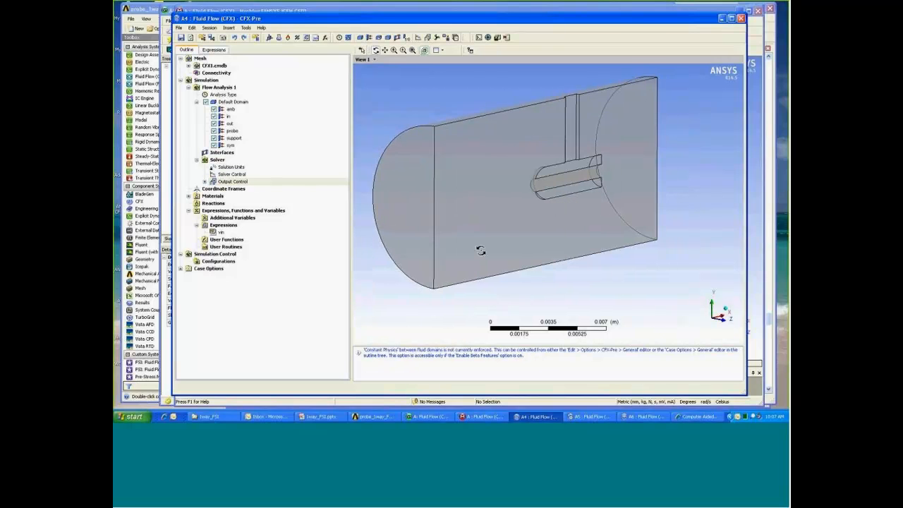
{"action": "middle_click_drag", "start_coordinate": [482, 251], "coordinate": [533, 248]}
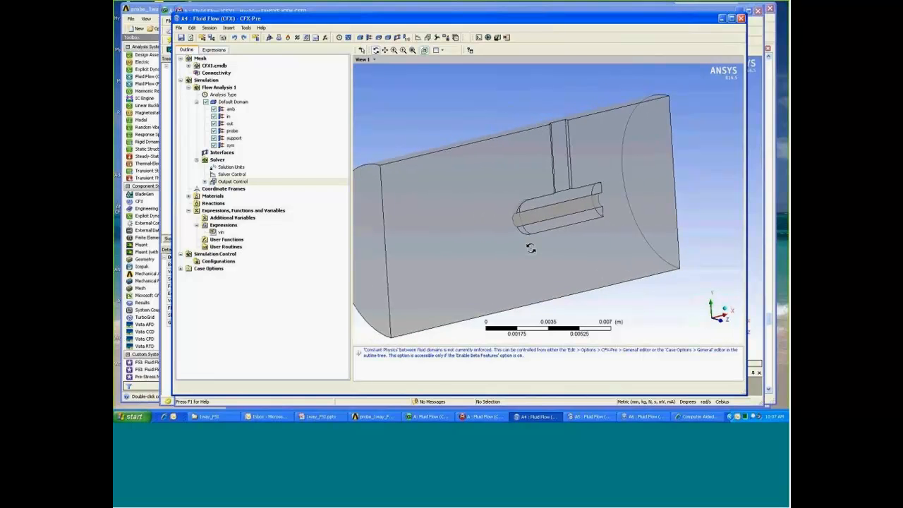
{"action": "left_click", "coordinate": [234, 102]}
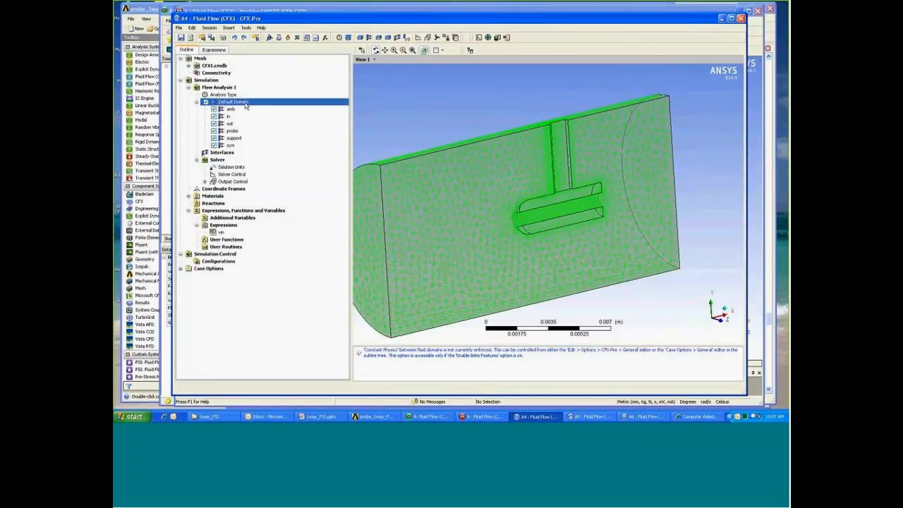
Step: Review the Basic Settings and Fluid Models of the Default Domain, then close its details
{"action": "double_click", "coordinate": [246, 106]}
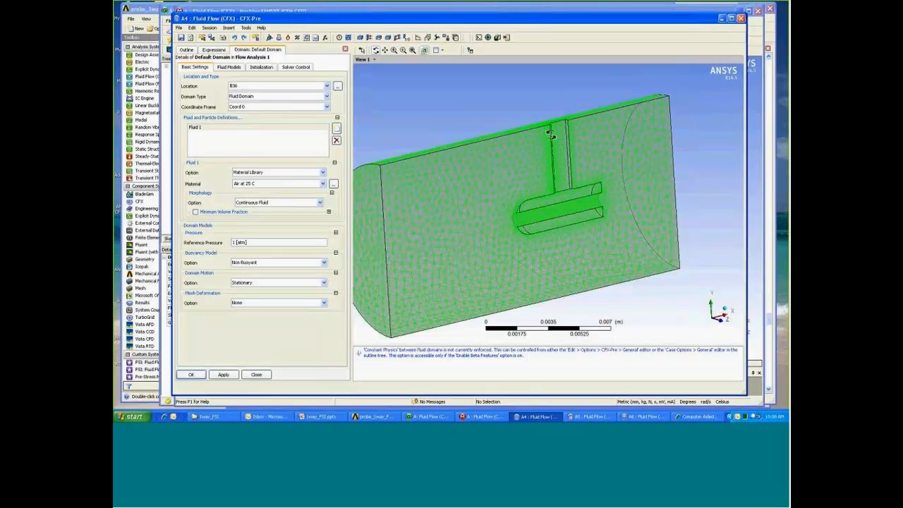
{"action": "mouse_move", "coordinate": [551, 134]}
{"action": "left_mouse_down"}
{"action": "mouse_move", "coordinate": [586, 143]}
{"action": "mouse_move", "coordinate": [552, 145]}
{"action": "left_mouse_up"}
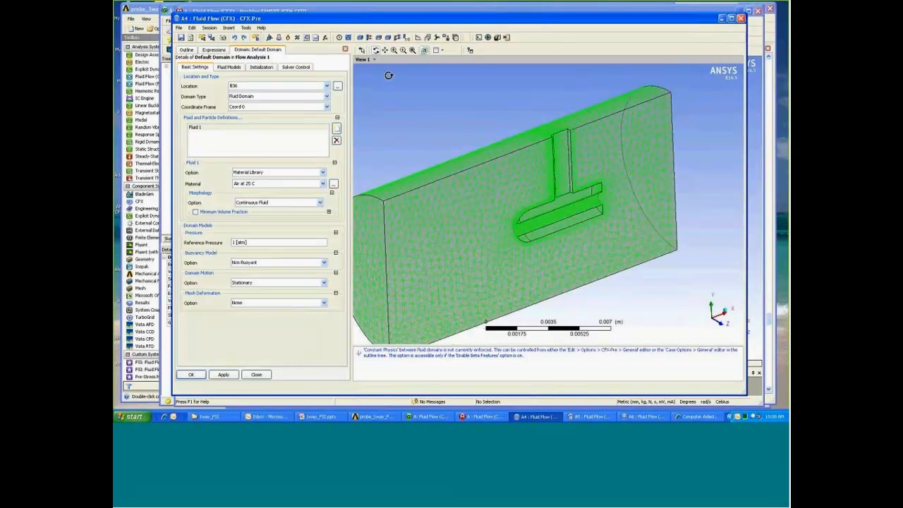
{"action": "left_click", "coordinate": [228, 67]}
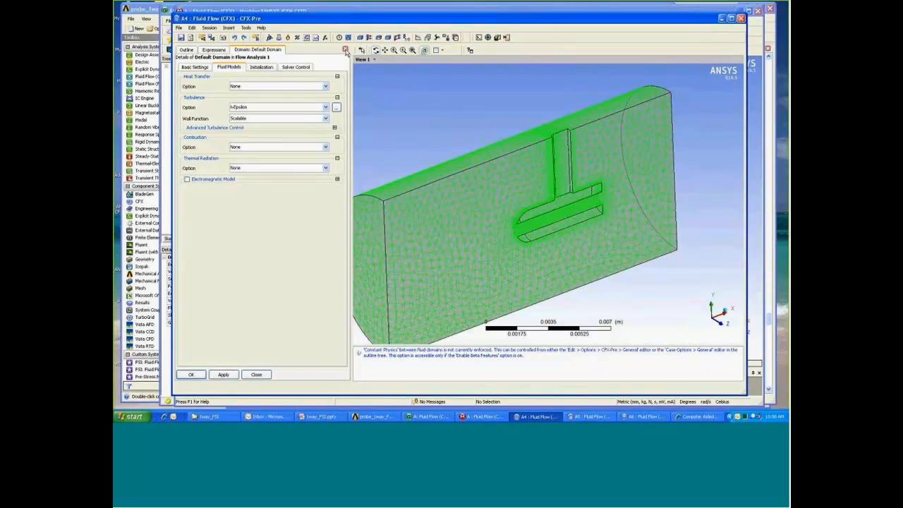
{"action": "left_click", "coordinate": [346, 50]}
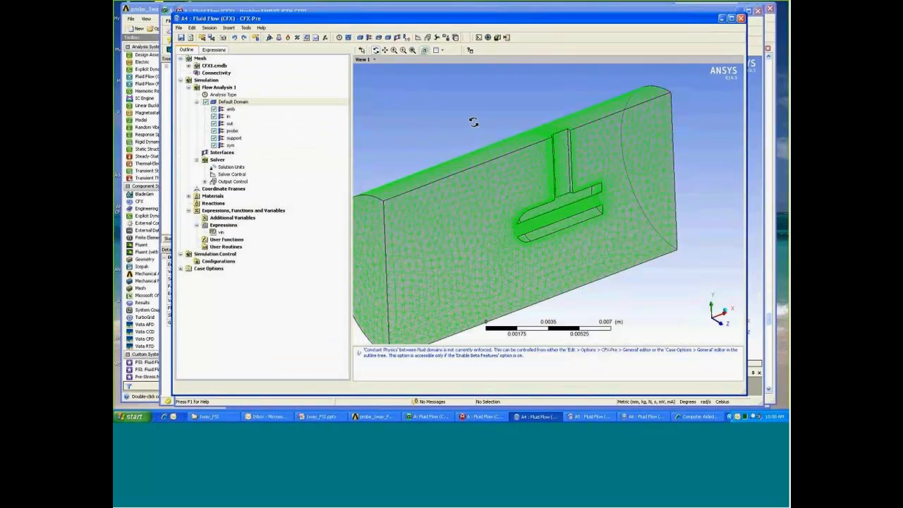
Step: Inspect the inlet boundary in, its Boundary Details and the vin expression behind its normal speed, then close the details
{"action": "mouse_move", "coordinate": [476, 123]}
{"action": "left_mouse_down"}
{"action": "mouse_move", "coordinate": [498, 111]}
{"action": "mouse_move", "coordinate": [487, 130]}
{"action": "left_mouse_up"}
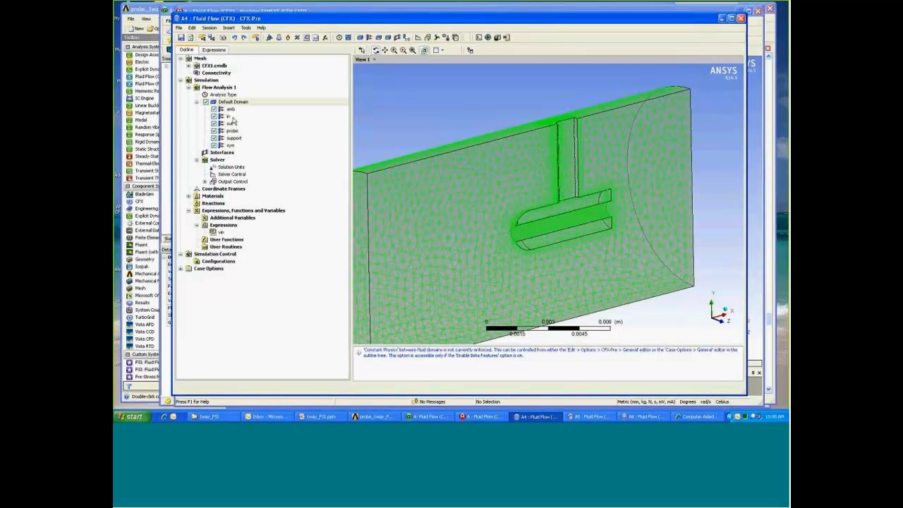
{"action": "left_click", "coordinate": [229, 116]}
{"action": "left_click_drag", "start_coordinate": [478, 105], "coordinate": [364, 160]}
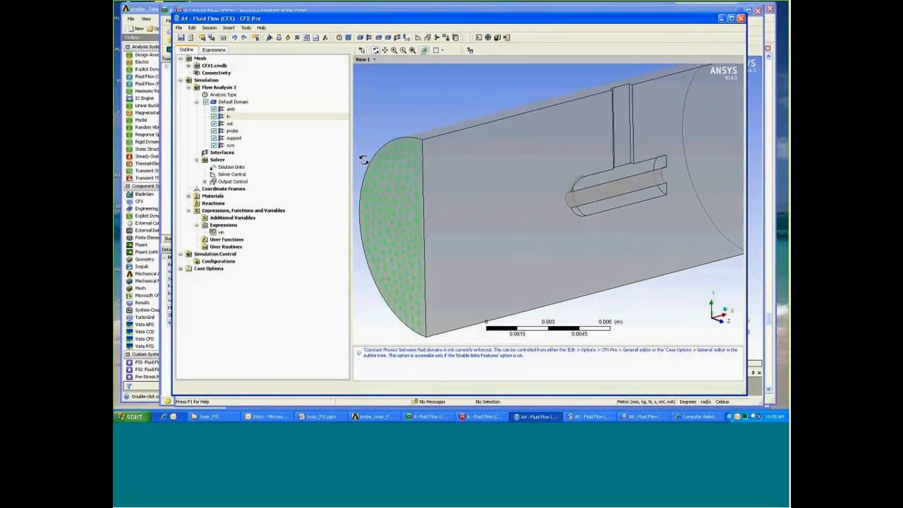
{"action": "double_click", "coordinate": [258, 118]}
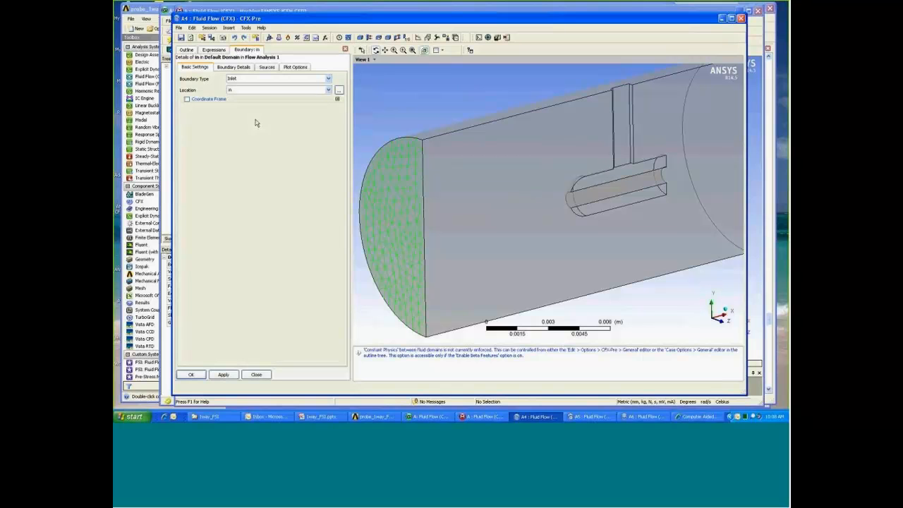
{"action": "left_click", "coordinate": [234, 67]}
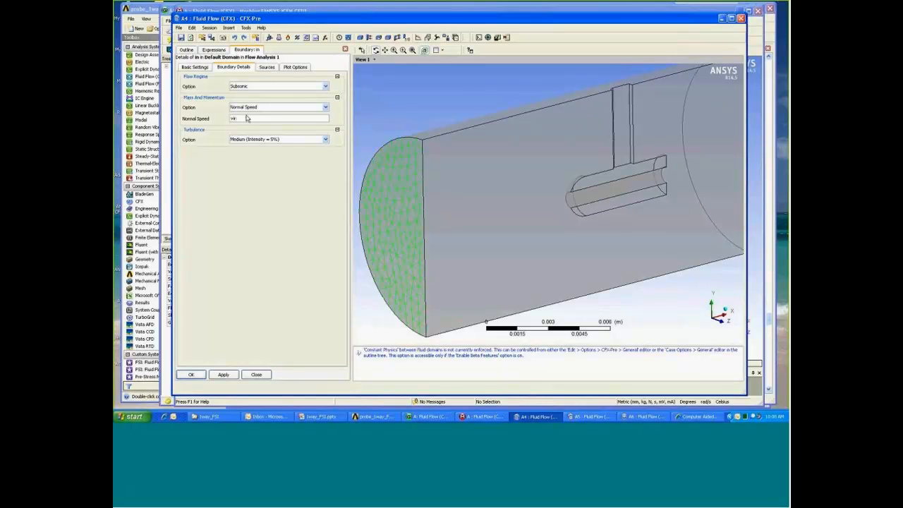
{"action": "left_click", "coordinate": [220, 51]}
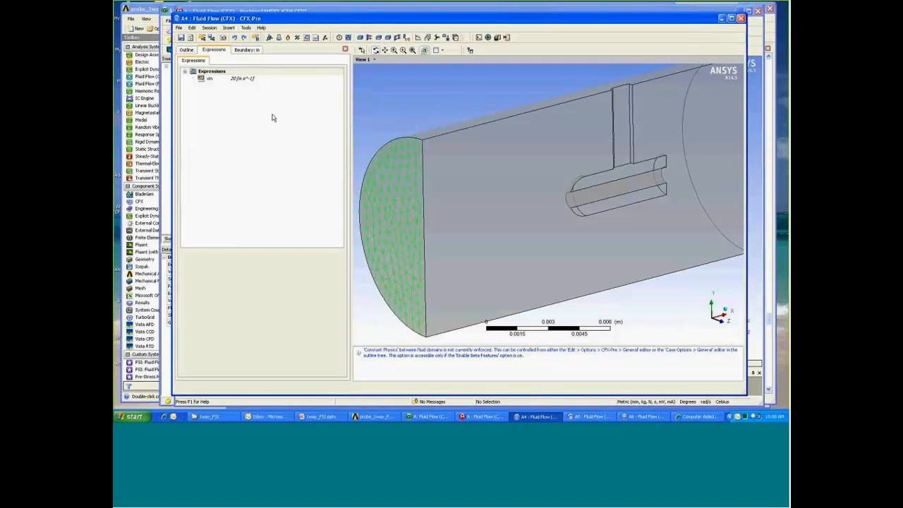
{"action": "left_click", "coordinate": [252, 50]}
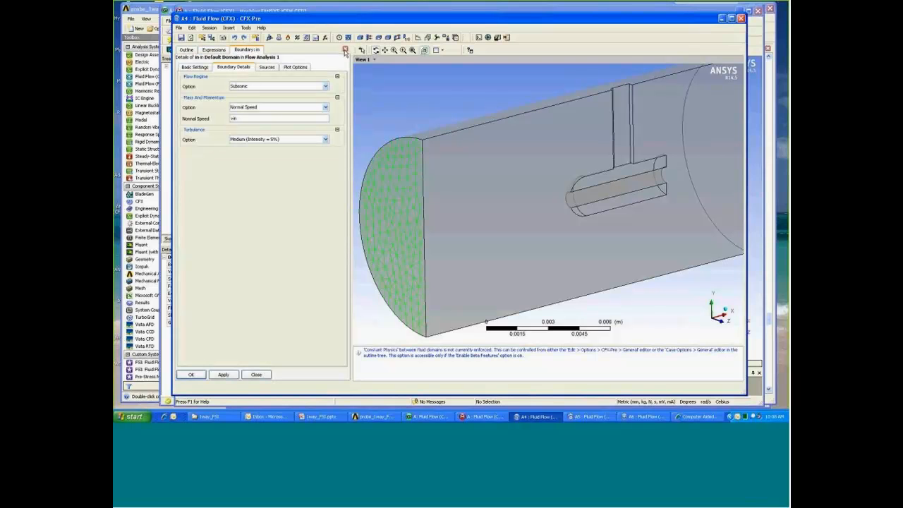
{"action": "left_click", "coordinate": [345, 50]}
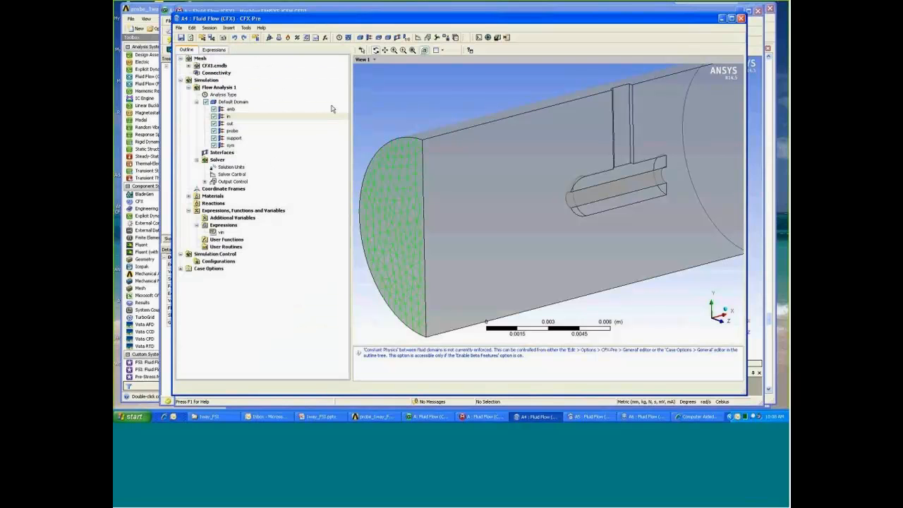
Step: Highlight the out boundary and check the boundary type and location of the amb boundary
{"action": "left_click", "coordinate": [234, 124]}
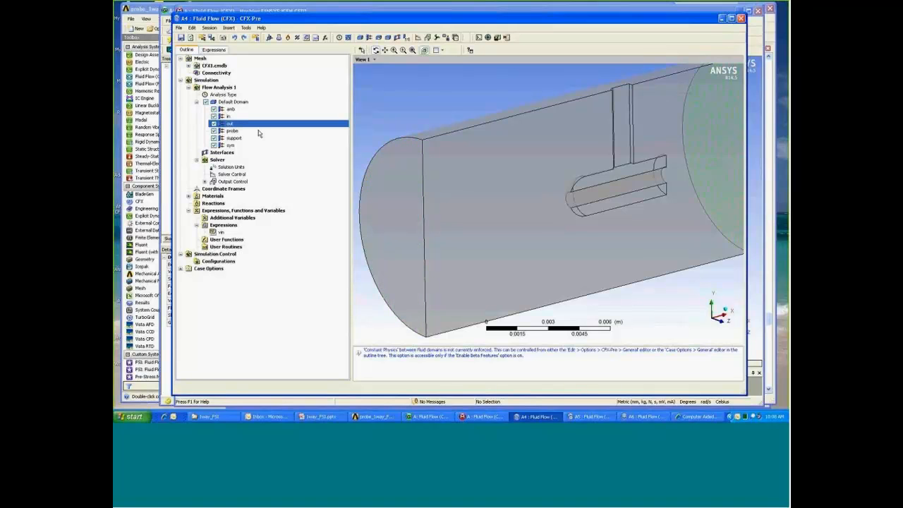
{"action": "left_click", "coordinate": [231, 109]}
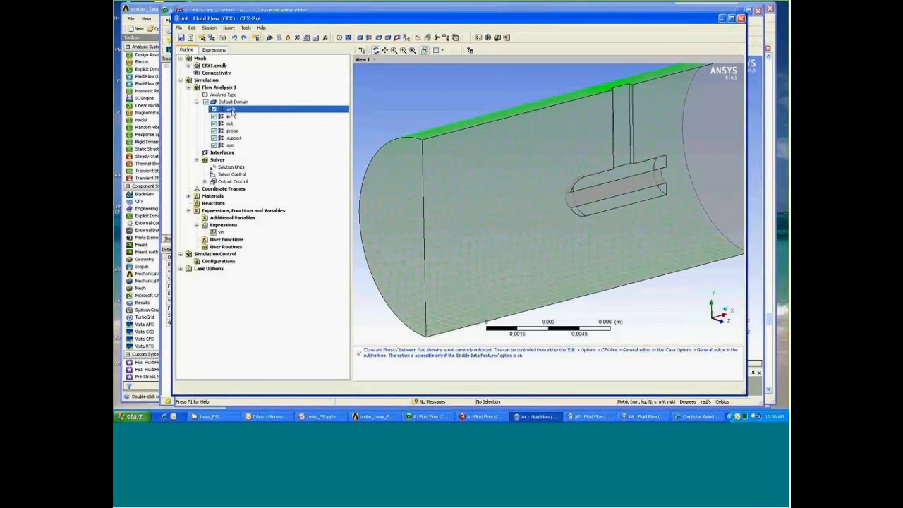
{"action": "double_click", "coordinate": [231, 111]}
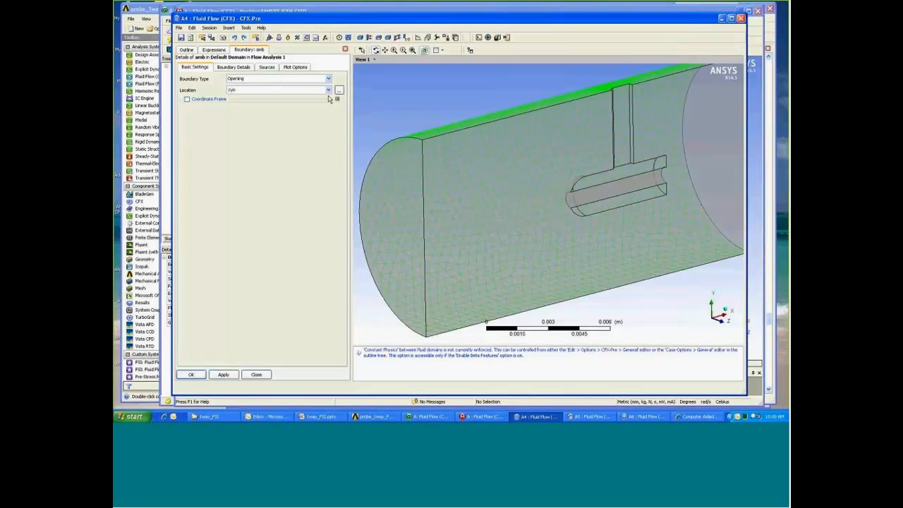
{"action": "mouse_move", "coordinate": [468, 147]}
{"action": "left_mouse_down"}
{"action": "mouse_move", "coordinate": [490, 146]}
{"action": "mouse_move", "coordinate": [464, 158]}
{"action": "mouse_move", "coordinate": [478, 144]}
{"action": "mouse_move", "coordinate": [467, 138]}
{"action": "left_mouse_up"}
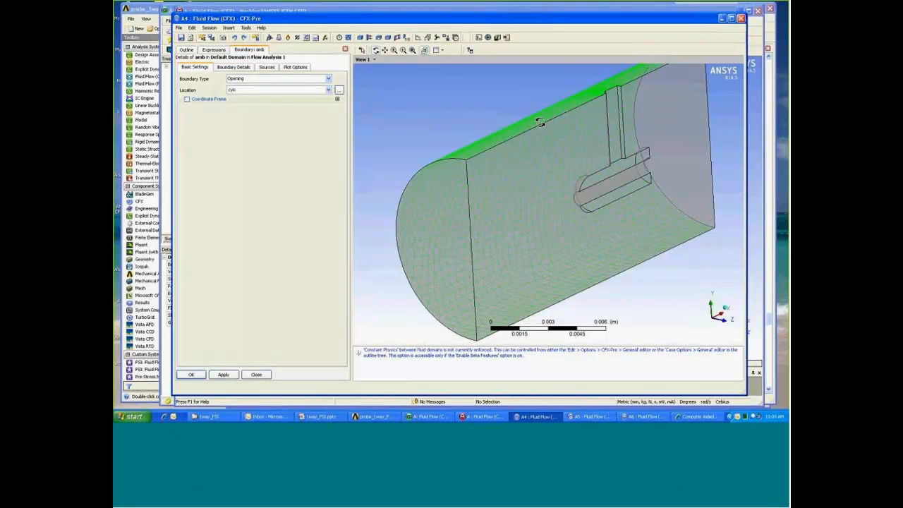
{"action": "left_click", "coordinate": [345, 48]}
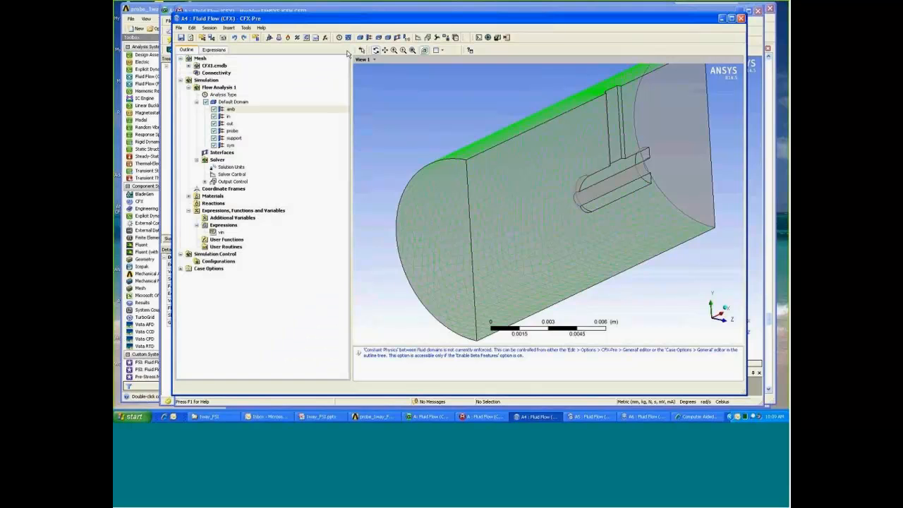
Step: Examine the faces of the probe boundary up close and check its boundary type and location
{"action": "left_click_drag", "start_coordinate": [444, 117], "coordinate": [520, 141]}
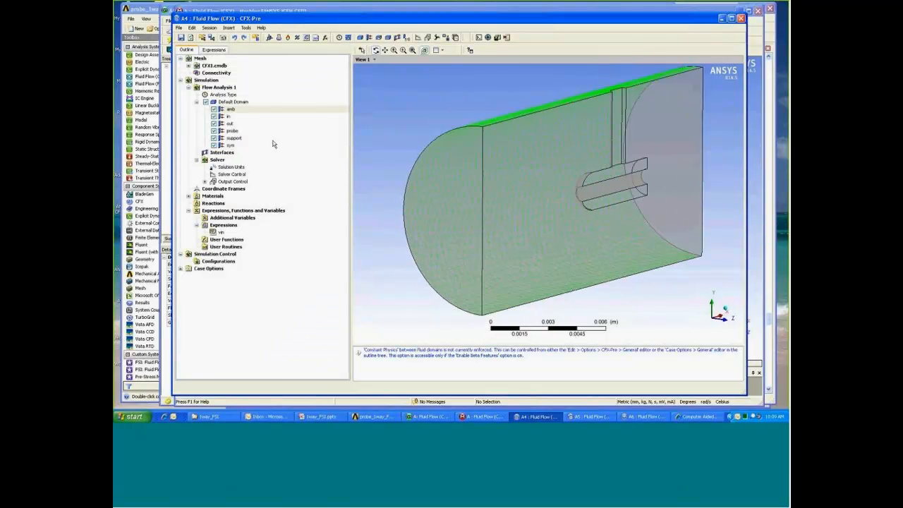
{"action": "left_click", "coordinate": [232, 131]}
{"action": "scroll", "coordinate": [525, 155], "scroll_direction": "up", "scroll_amount": 6}
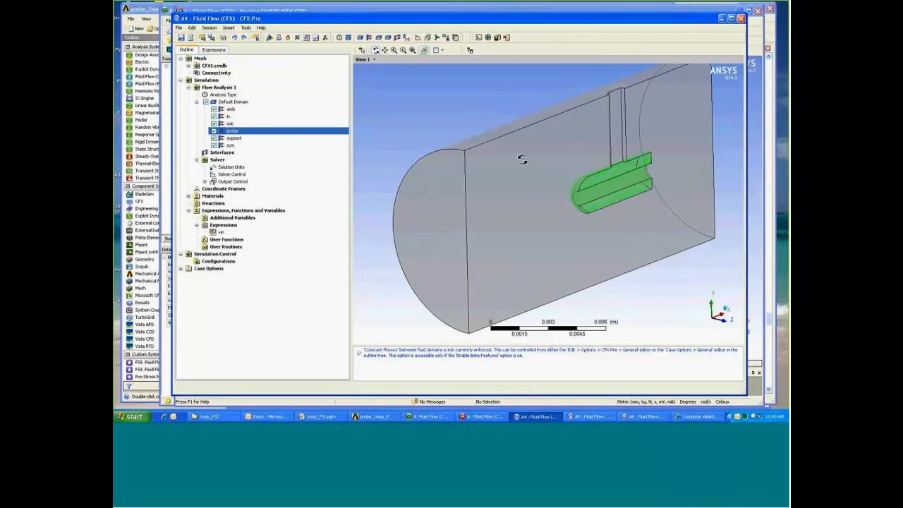
{"action": "scroll", "coordinate": [541, 155], "scroll_direction": "up", "scroll_amount": 5}
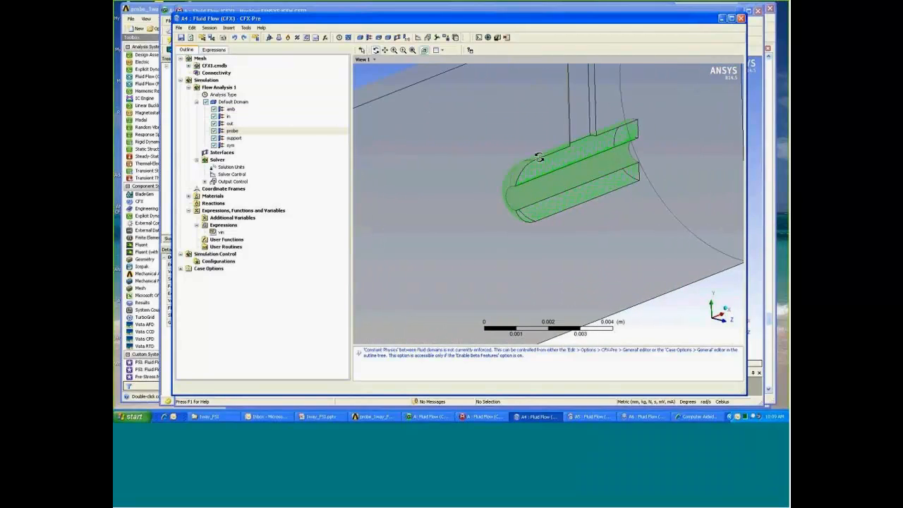
{"action": "middle_click_drag", "start_coordinate": [534, 155], "coordinate": [510, 179]}
{"action": "scroll", "coordinate": [495, 184], "scroll_direction": "up", "scroll_amount": 2}
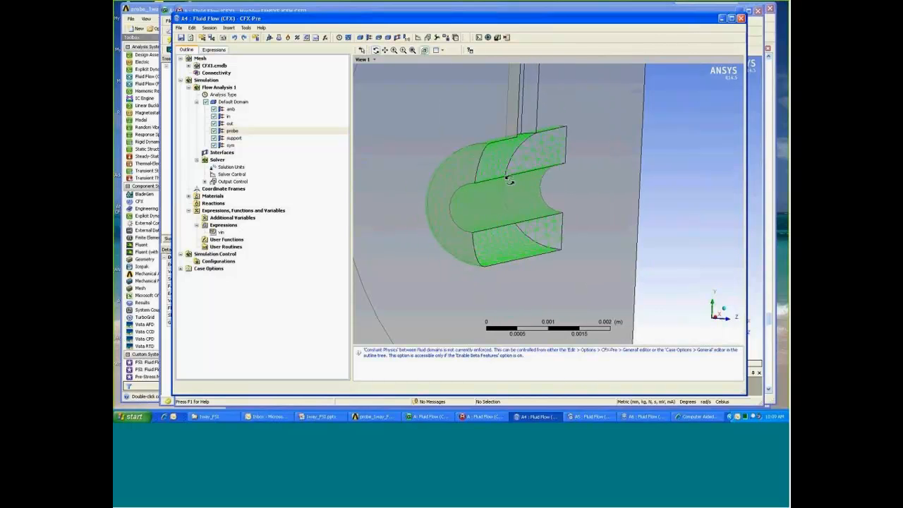
{"action": "left_click", "coordinate": [262, 133]}
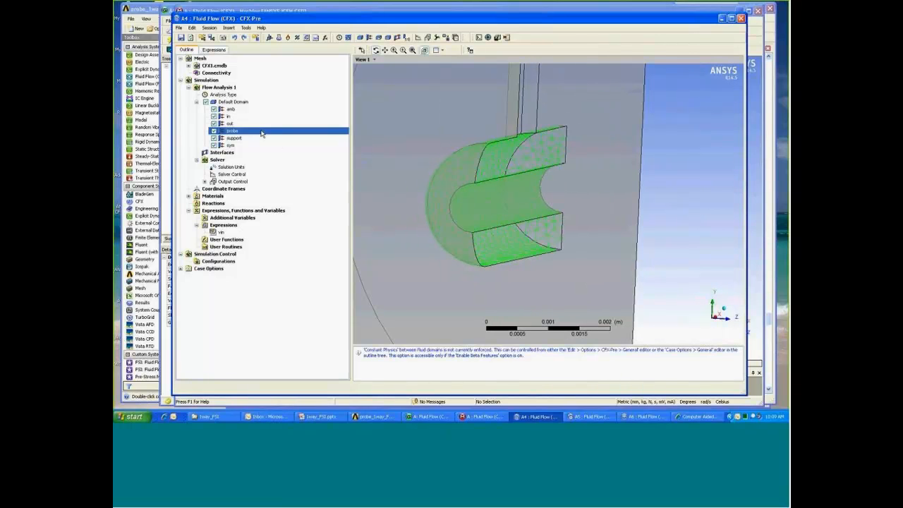
{"action": "double_click", "coordinate": [262, 133]}
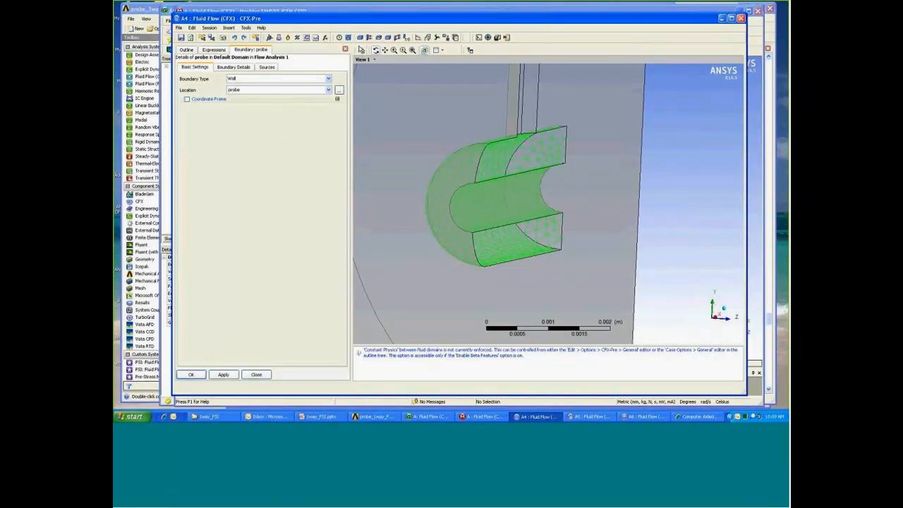
{"action": "left_click", "coordinate": [345, 49]}
{"action": "middle_click_drag", "start_coordinate": [530, 155], "coordinate": [556, 149]}
{"action": "scroll", "coordinate": [556, 149], "scroll_direction": "up", "scroll_amount": 2}
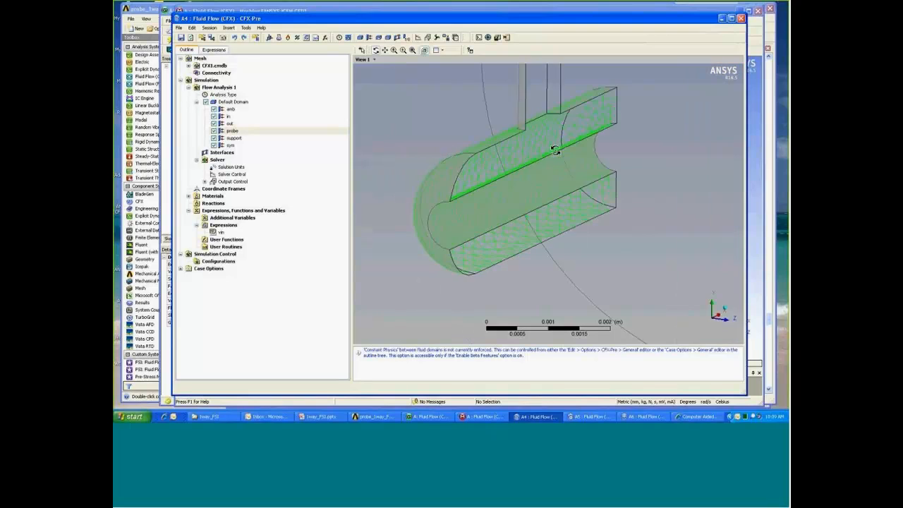
Step: Highlight the support boundary and view its faces from both sides of the flow domain
{"action": "scroll", "coordinate": [556, 151], "scroll_direction": "down", "scroll_amount": 6}
{"action": "middle_click_drag", "start_coordinate": [554, 201], "coordinate": [537, 169]}
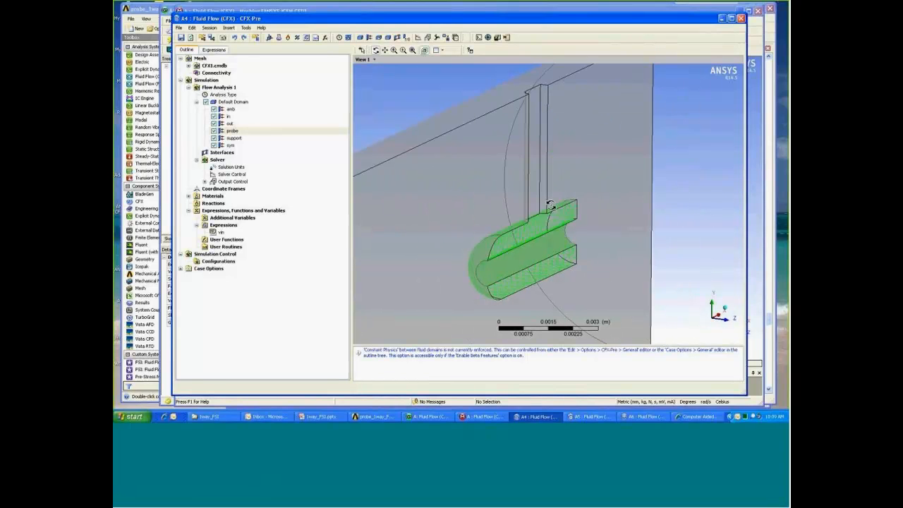
{"action": "left_click", "coordinate": [234, 137]}
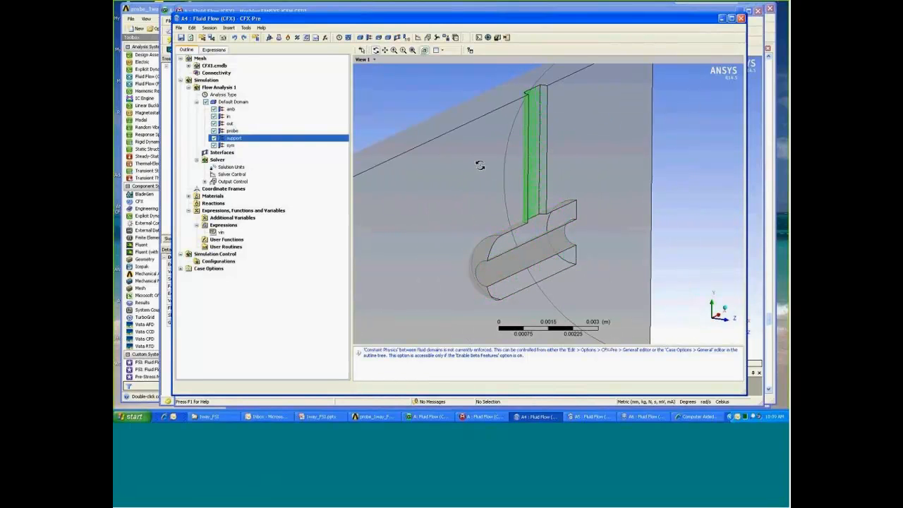
{"action": "middle_click_drag", "start_coordinate": [479, 164], "coordinate": [592, 142]}
{"action": "scroll", "coordinate": [572, 151], "scroll_direction": "down", "scroll_amount": 5}
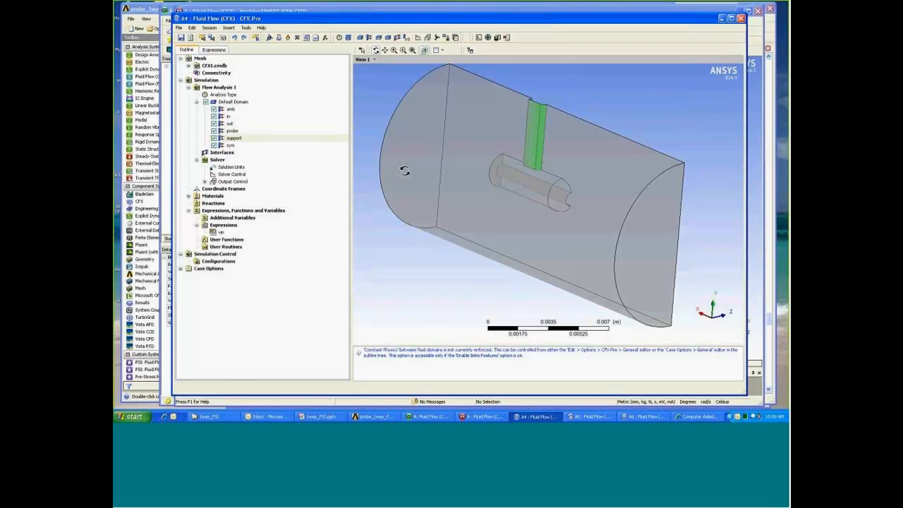
Step: Review the Output Control monitor expressions Force_x, Force_y and Force_z defined on the probe
{"action": "left_click", "coordinate": [205, 181]}
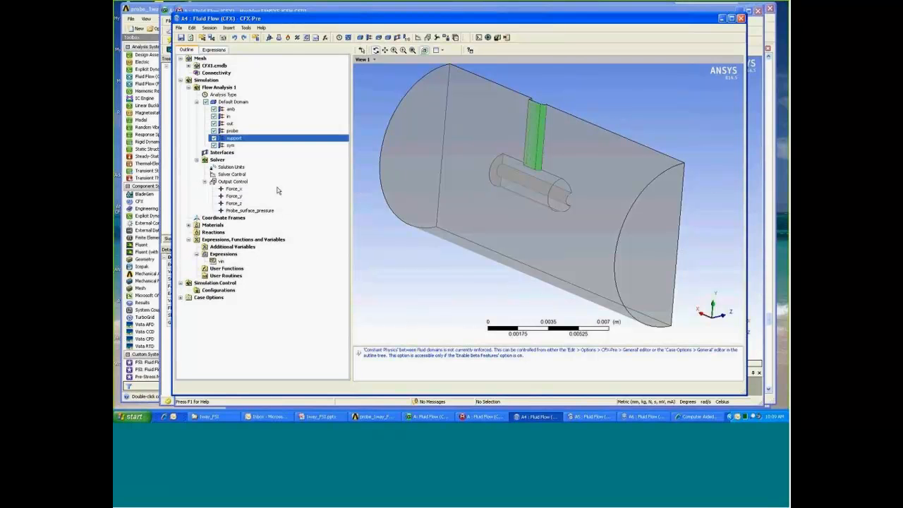
{"action": "left_click", "coordinate": [244, 183]}
{"action": "double_click", "coordinate": [253, 184]}
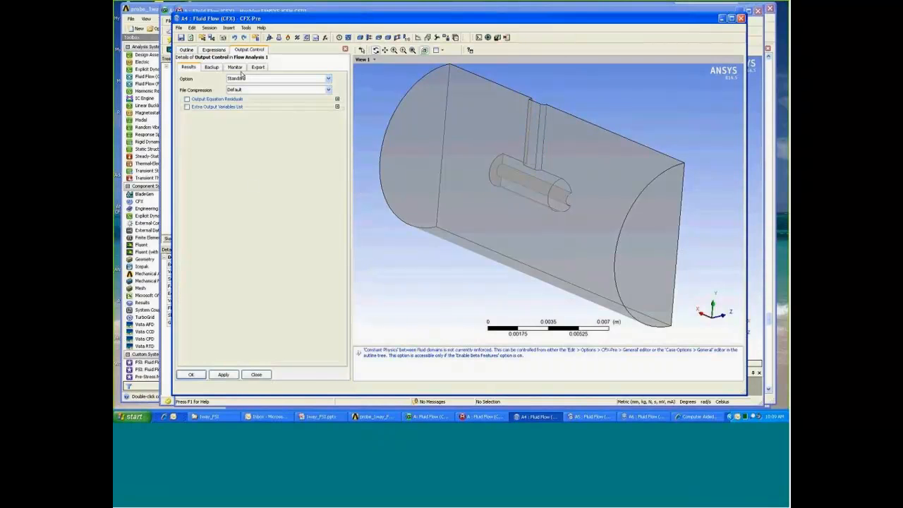
{"action": "left_click", "coordinate": [237, 68]}
{"action": "left_click", "coordinate": [289, 134]}
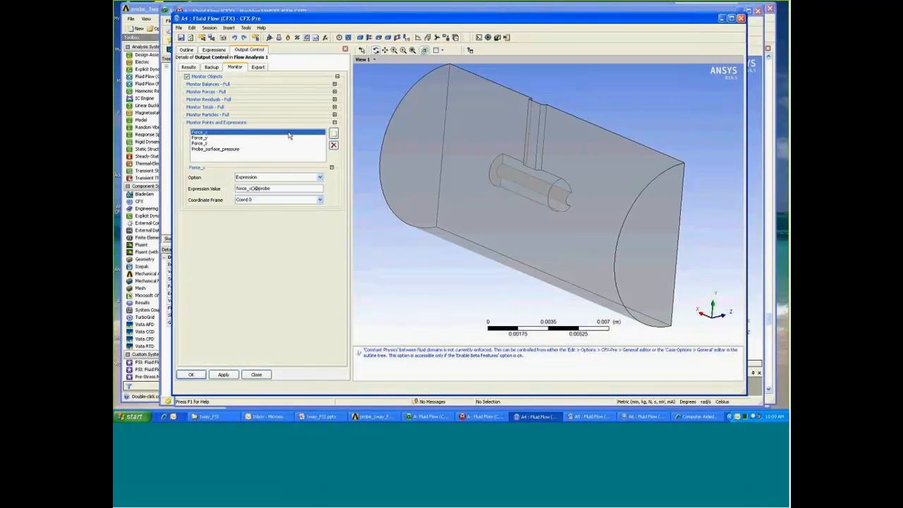
{"action": "left_click", "coordinate": [266, 139]}
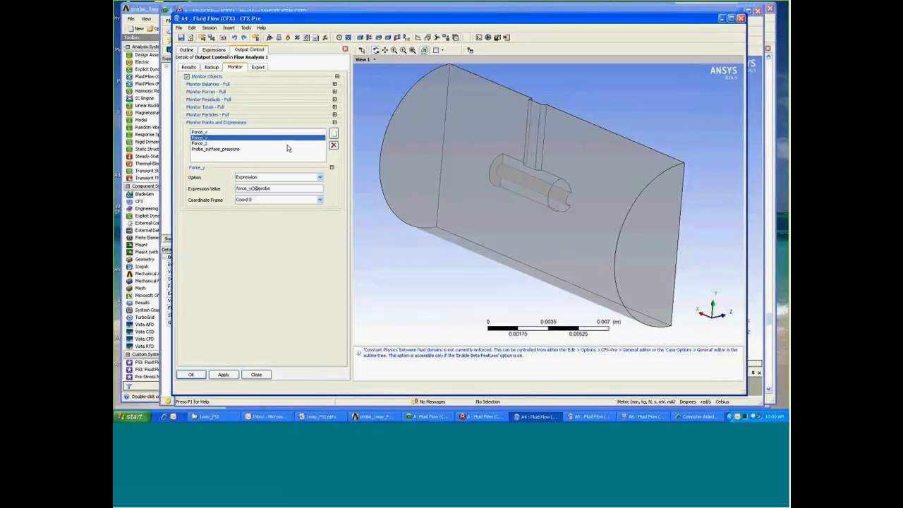
{"action": "left_click", "coordinate": [275, 144]}
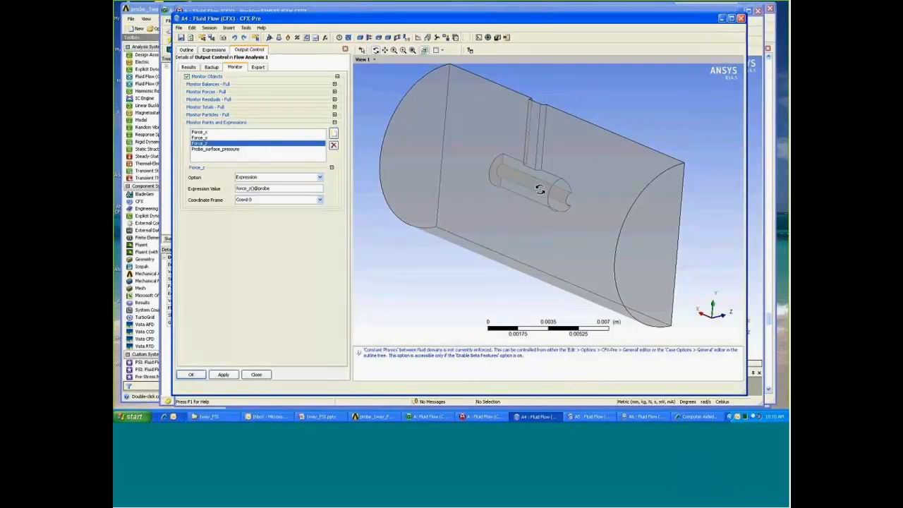
{"action": "left_click_drag", "start_coordinate": [541, 190], "coordinate": [569, 200]}
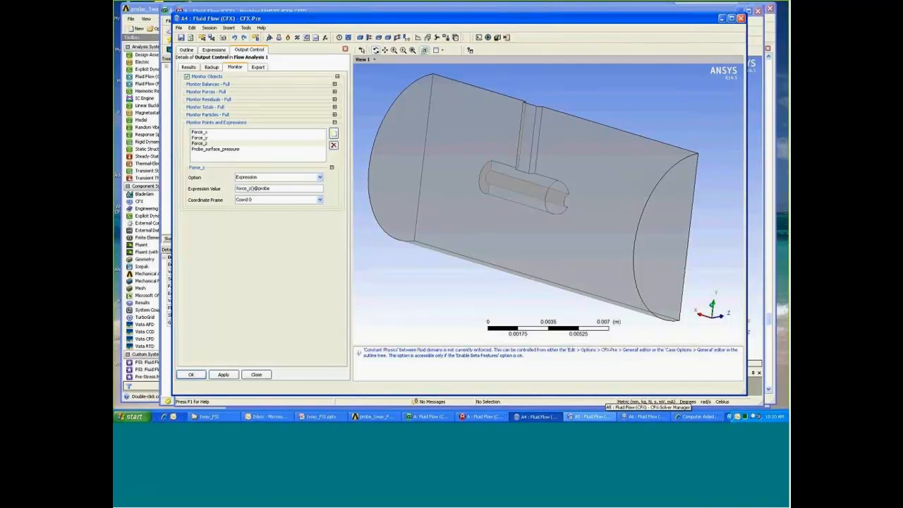
Step: Switch to CFX-Solver Manager and read the solver output file from the last iterations down to the CPU requirements summary
{"action": "left_click", "coordinate": [607, 417]}
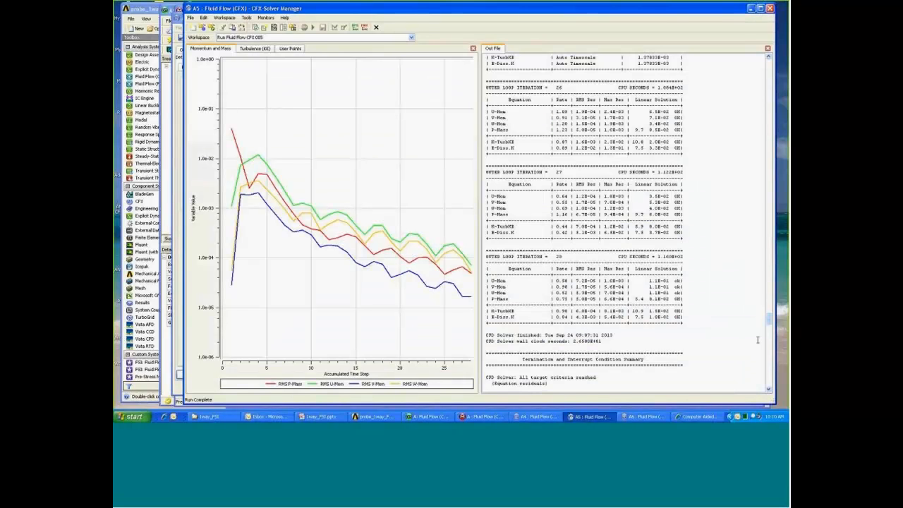
{"action": "mouse_move", "coordinate": [770, 323]}
{"action": "left_mouse_down"}
{"action": "mouse_move", "coordinate": [768, 307]}
{"action": "mouse_move", "coordinate": [768, 328]}
{"action": "left_mouse_up"}
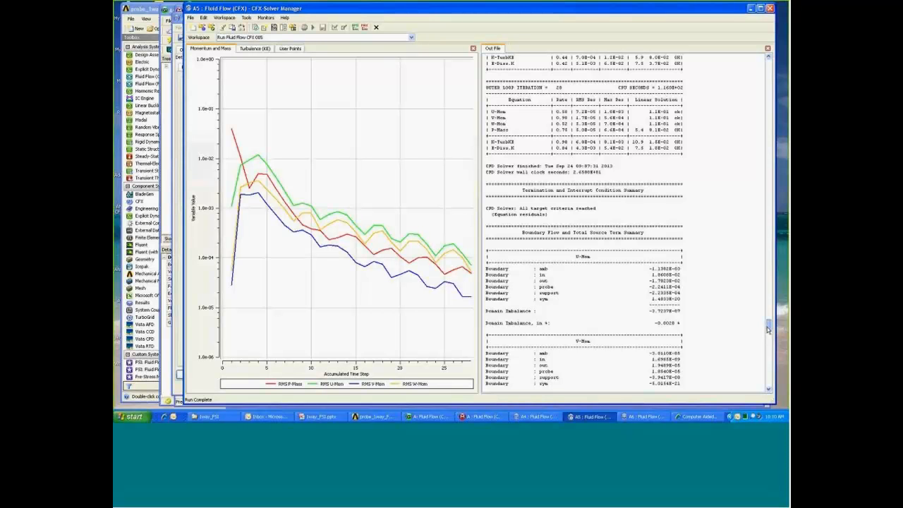
{"action": "left_click_drag", "start_coordinate": [769, 328], "coordinate": [769, 372]}
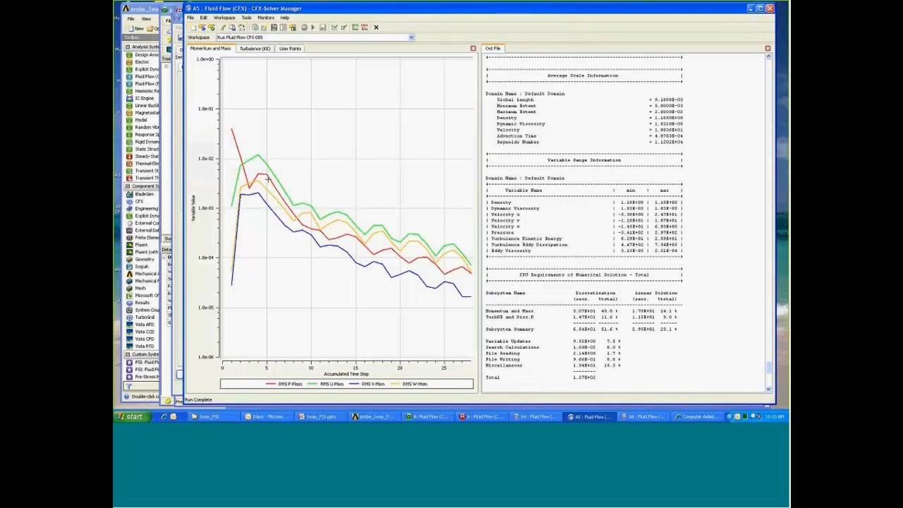
Step: Show the User Points monitor plot and remove Probe_surface_pressure from its plot lines, keeping Force_x, Force_y and Force_z
{"action": "left_click", "coordinate": [291, 49]}
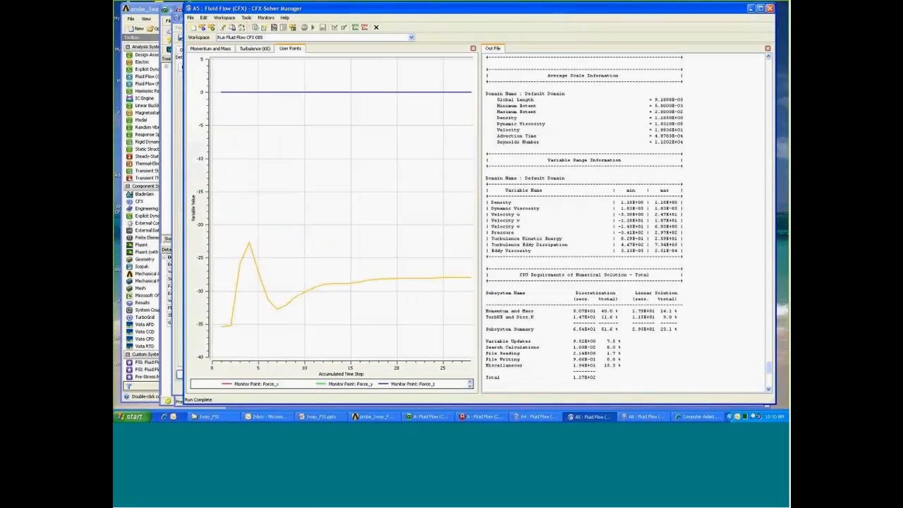
{"action": "right_click", "coordinate": [348, 145]}
{"action": "left_click", "coordinate": [357, 151]}
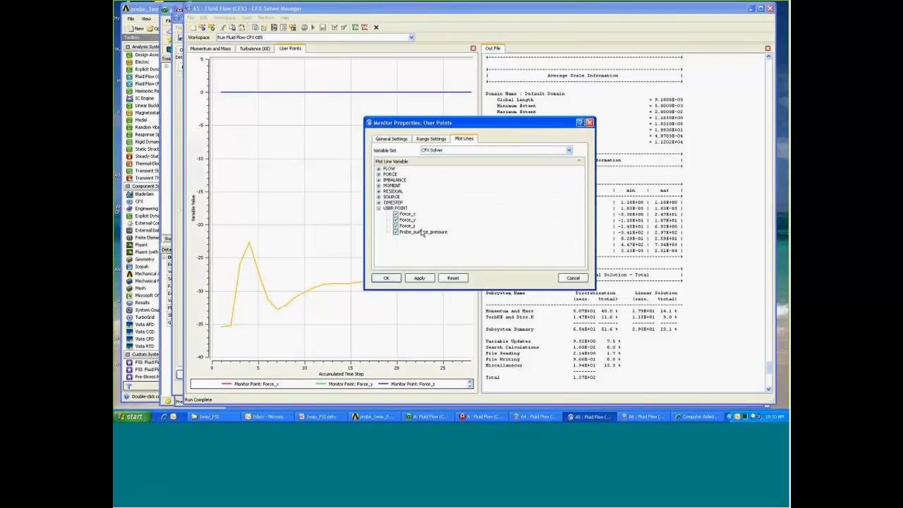
{"action": "left_click", "coordinate": [396, 231]}
{"action": "left_click", "coordinate": [419, 278]}
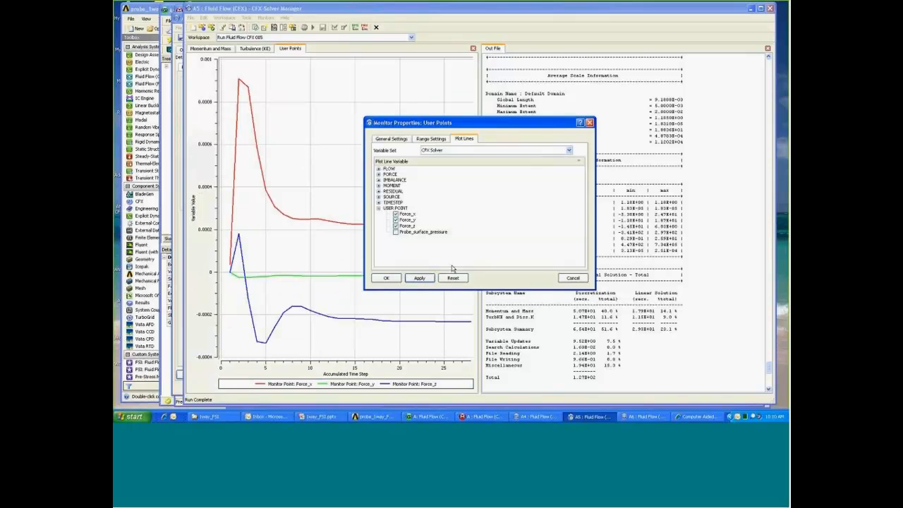
{"action": "left_click", "coordinate": [573, 278]}
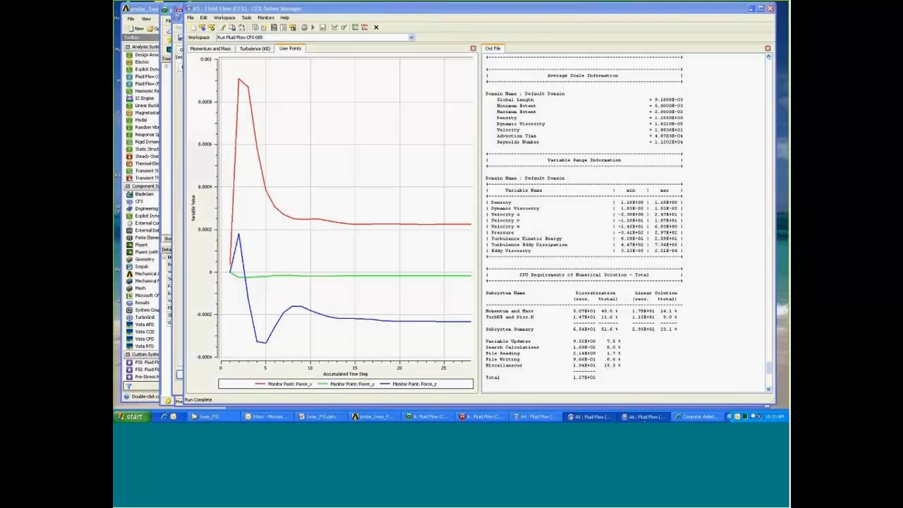
Step: Switch to CFD-Post and examine the pressure contour on the probe, its support and the symmetry plane from several angles
{"action": "left_click", "coordinate": [643, 416]}
{"action": "left_click_drag", "start_coordinate": [530, 77], "coordinate": [601, 151]}
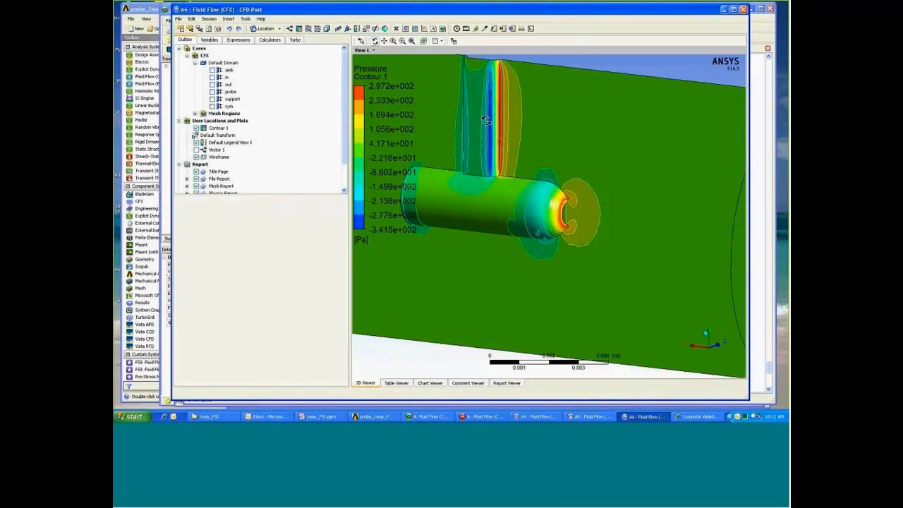
{"action": "left_click_drag", "start_coordinate": [646, 139], "coordinate": [582, 137]}
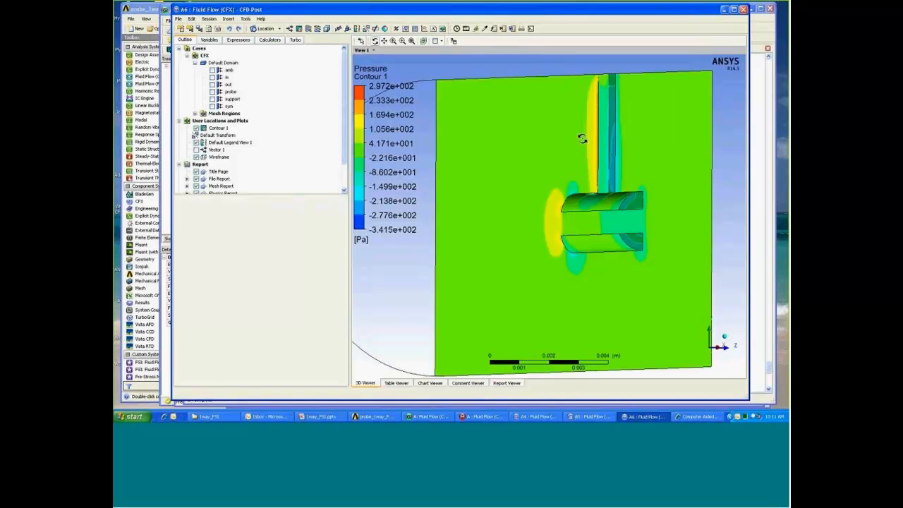
{"action": "left_click_drag", "start_coordinate": [555, 175], "coordinate": [623, 216]}
{"action": "scroll", "coordinate": [615, 189], "scroll_direction": "up", "scroll_amount": 4}
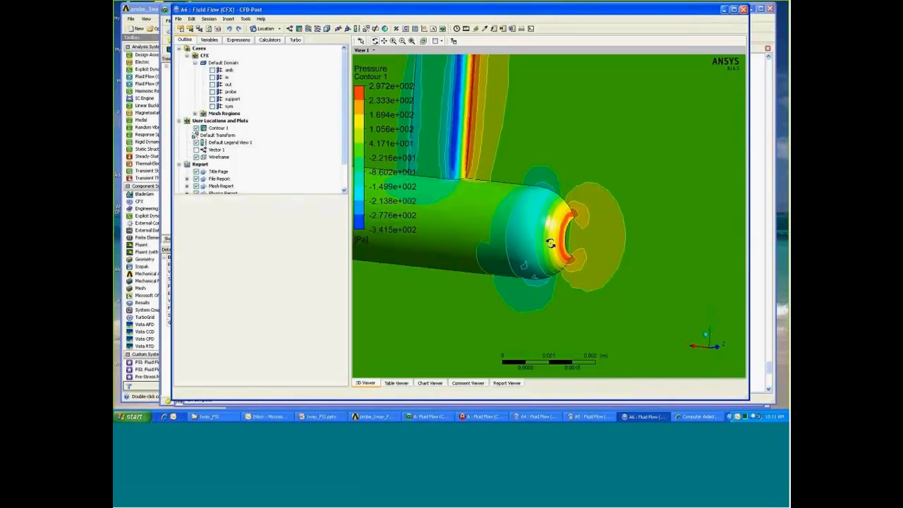
{"action": "scroll", "coordinate": [549, 242], "scroll_direction": "down", "scroll_amount": 1}
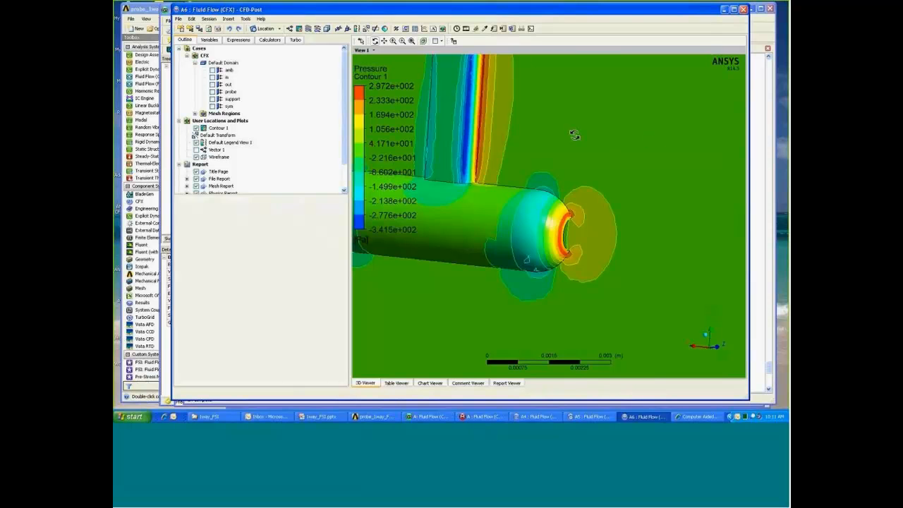
{"action": "left_click_drag", "start_coordinate": [575, 137], "coordinate": [520, 161]}
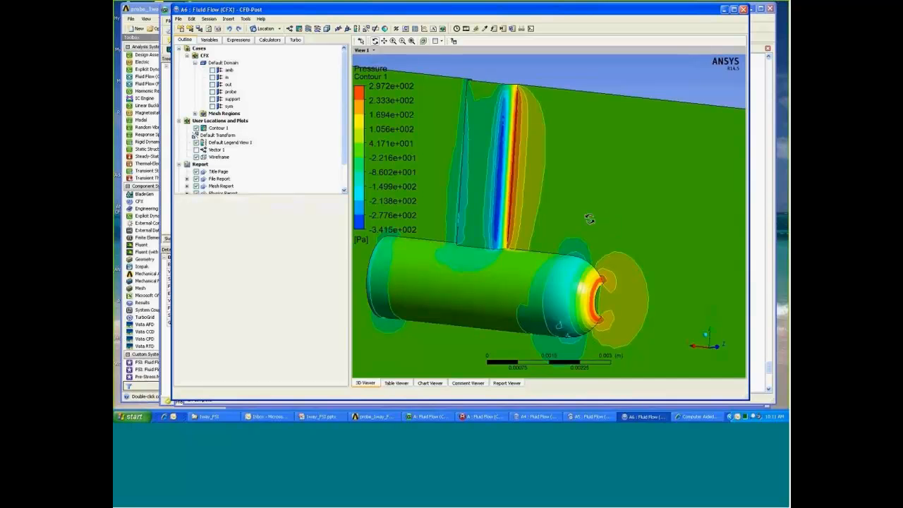
{"action": "left_click_drag", "start_coordinate": [583, 185], "coordinate": [583, 186]}
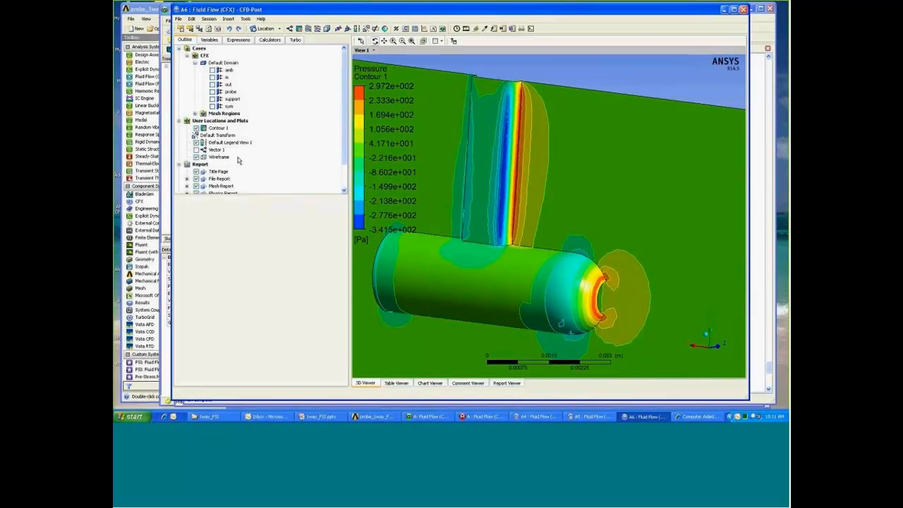
Step: Hide Contour 1, display Vector 1, and examine the velocity vectors around and through the probe from both sides
{"action": "left_click", "coordinate": [196, 128]}
{"action": "left_click", "coordinate": [196, 150]}
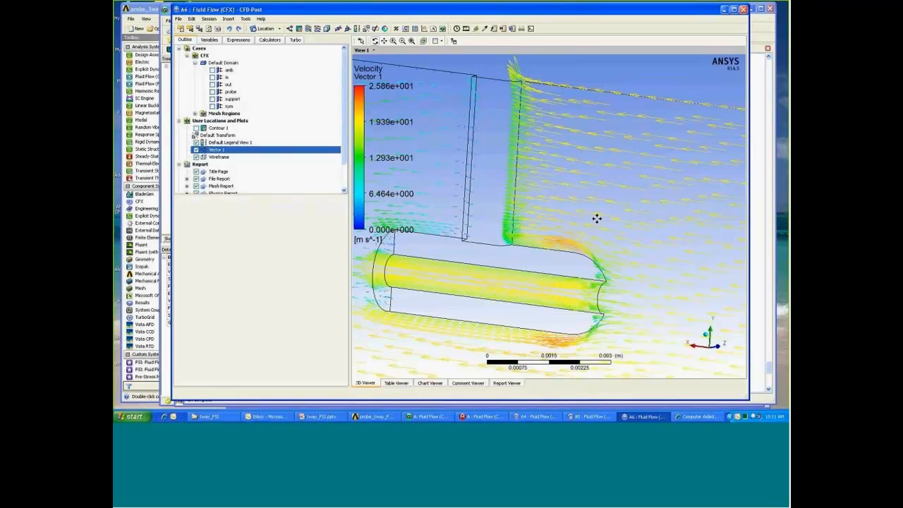
{"action": "left_click_drag", "start_coordinate": [597, 218], "coordinate": [581, 138]}
{"action": "scroll", "coordinate": [582, 138], "scroll_direction": "down", "scroll_amount": 5}
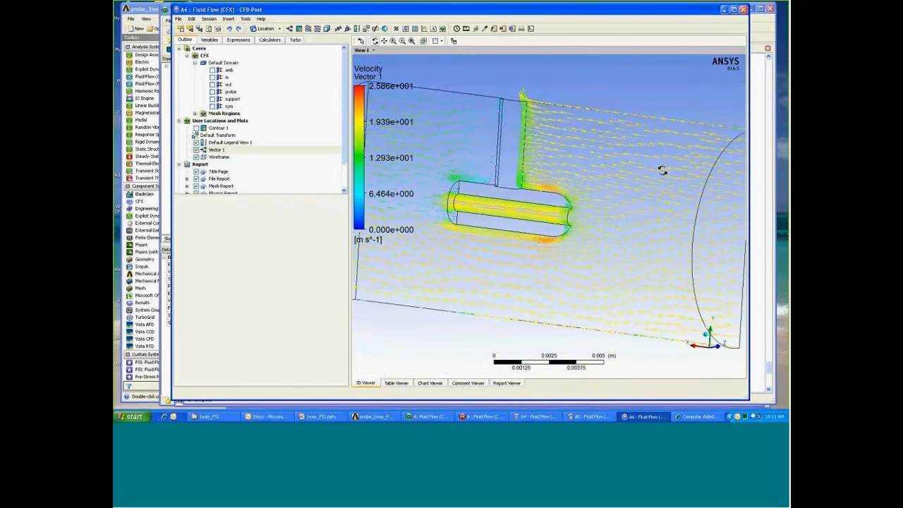
{"action": "left_click_drag", "start_coordinate": [661, 169], "coordinate": [637, 169]}
{"action": "left_click_drag", "start_coordinate": [649, 247], "coordinate": [597, 243]}
{"action": "scroll", "coordinate": [598, 243], "scroll_direction": "up", "scroll_amount": 5}
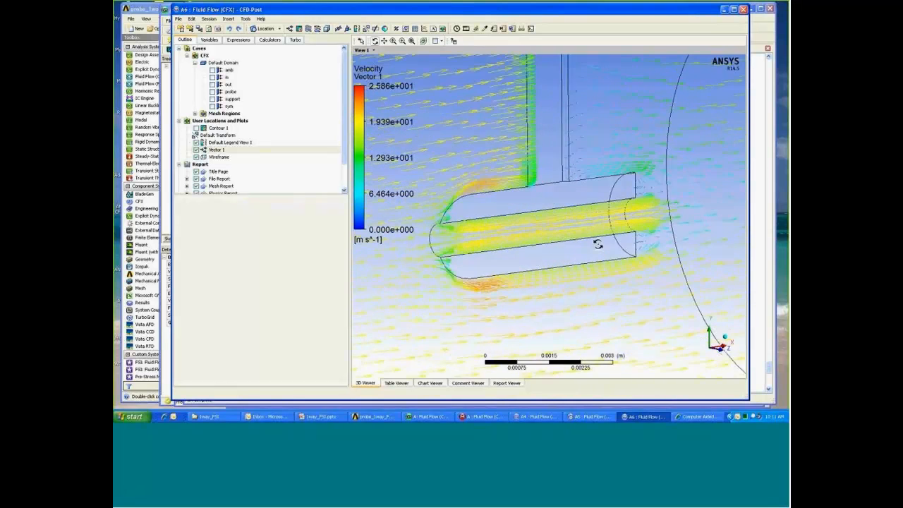
{"action": "middle_click_drag", "start_coordinate": [598, 243], "coordinate": [662, 224], "text": "ctrl"}
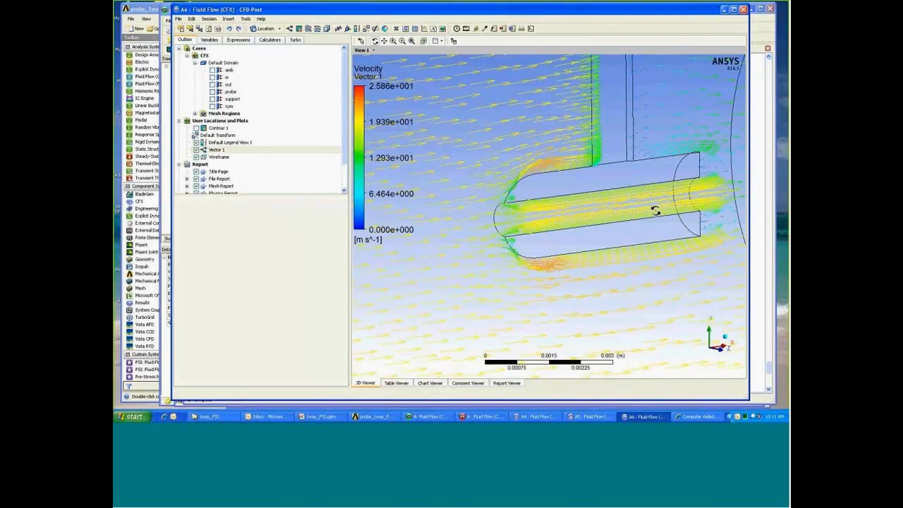
{"action": "left_click_drag", "start_coordinate": [670, 205], "coordinate": [594, 151]}
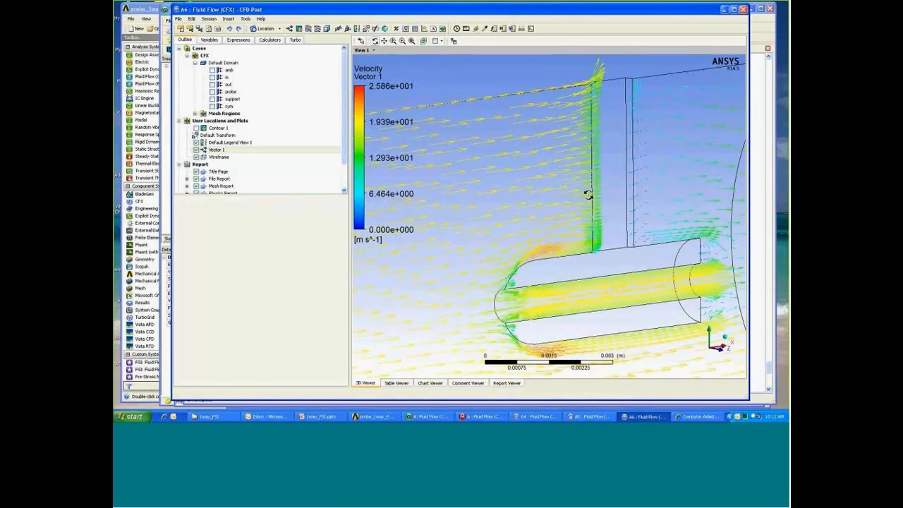
{"action": "left_click_drag", "start_coordinate": [585, 196], "coordinate": [614, 176]}
Step: Review the probeforce expression for the force on the probe in the list of defined expressions
{"action": "left_click", "coordinate": [239, 39]}
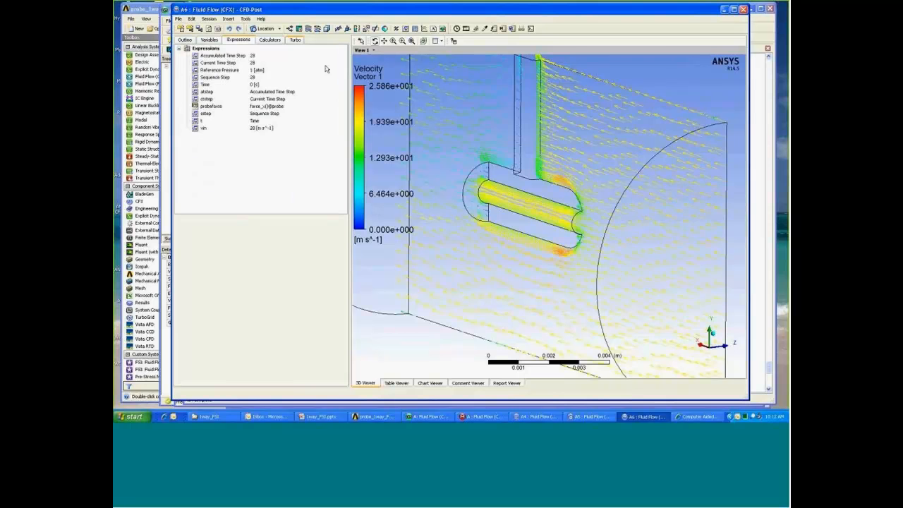
{"action": "left_click", "coordinate": [221, 107]}
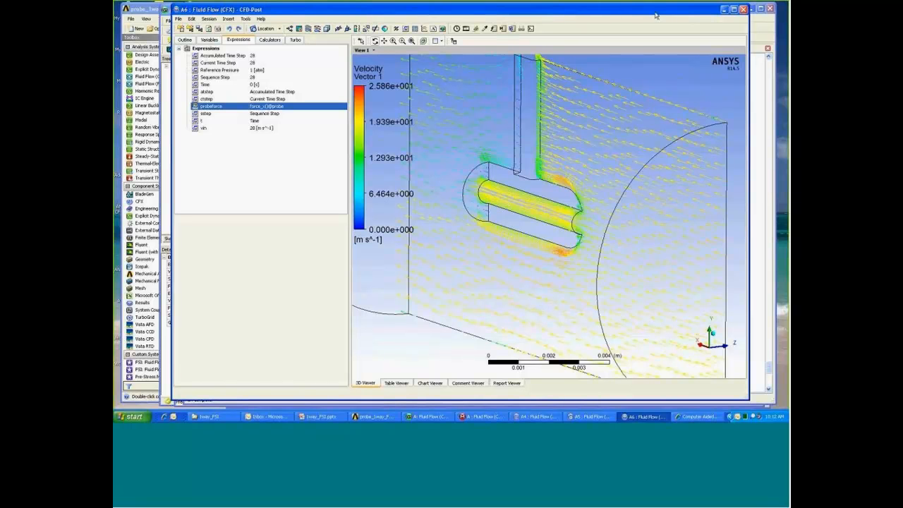
{"action": "left_click_drag", "start_coordinate": [660, 12], "coordinate": [669, 13]}
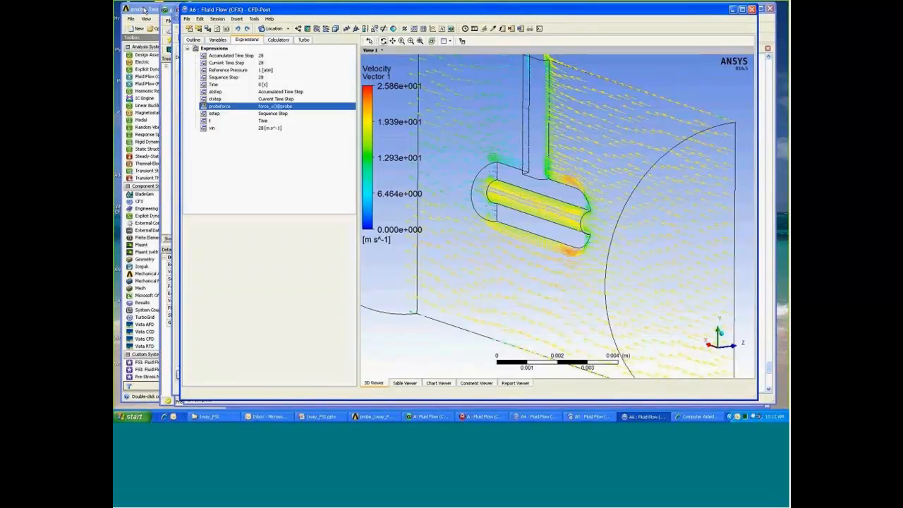
Step: Switch to the Workbench project schematic and look over the Fluid Flow (CFX) system and its parameter set
{"action": "left_click", "coordinate": [144, 8]}
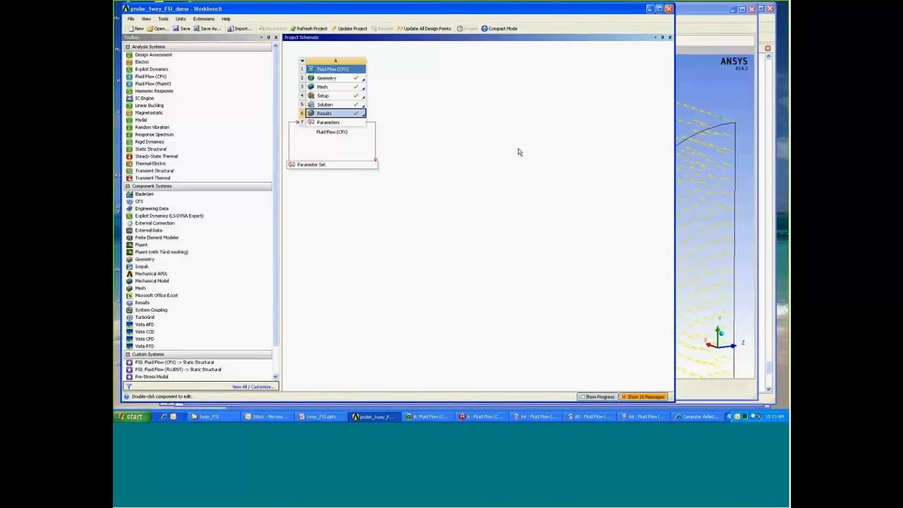
{"action": "left_click", "coordinate": [536, 207]}
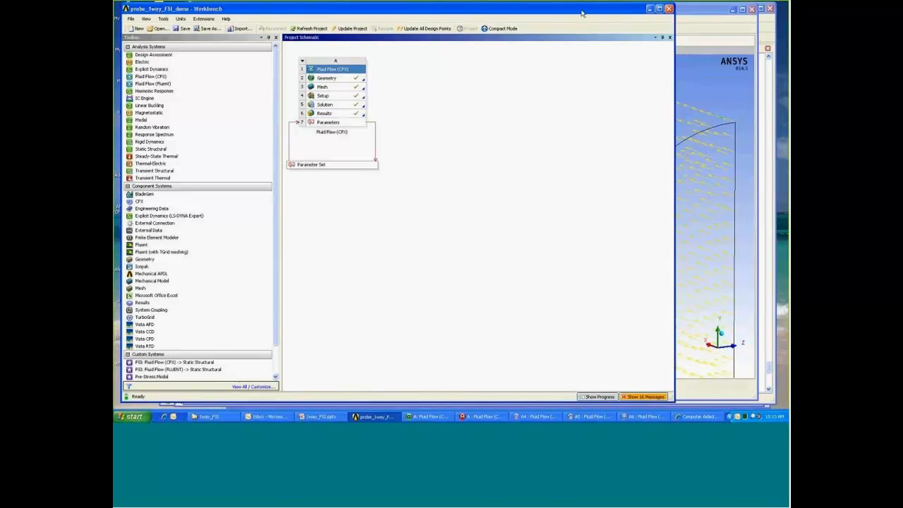
{"action": "left_click_drag", "start_coordinate": [579, 12], "coordinate": [583, 13]}
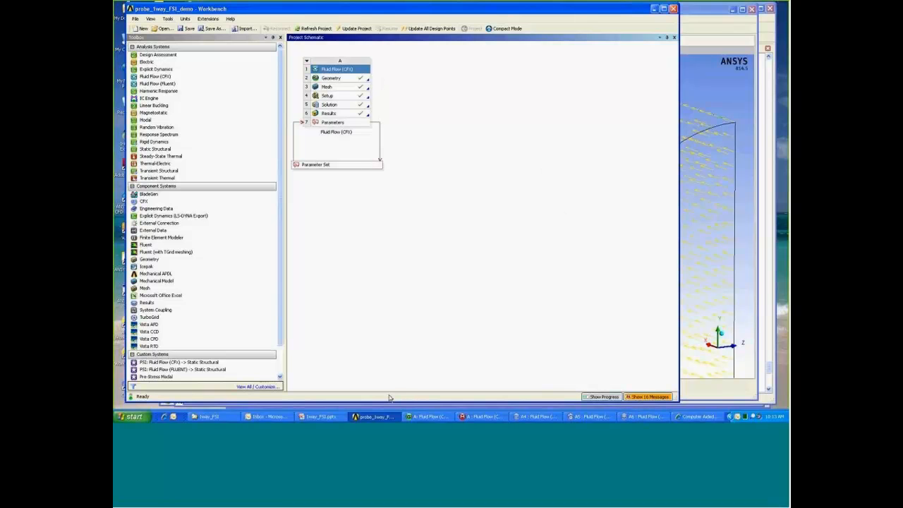
Step: Switch to the 1way_FSI.pptx presentation in PowerPoint and review slides 4, 7 and 8 on the one-way FSI demo
{"action": "left_click", "coordinate": [324, 417]}
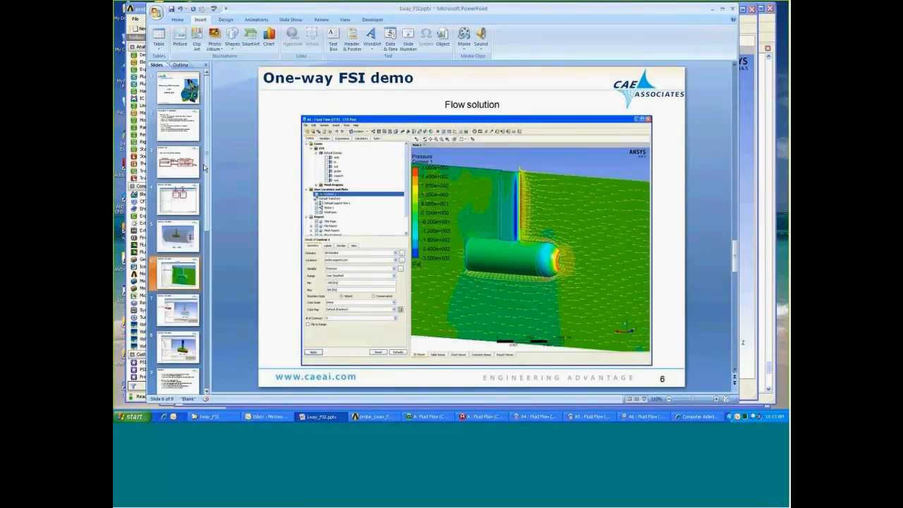
{"action": "left_click", "coordinate": [189, 205]}
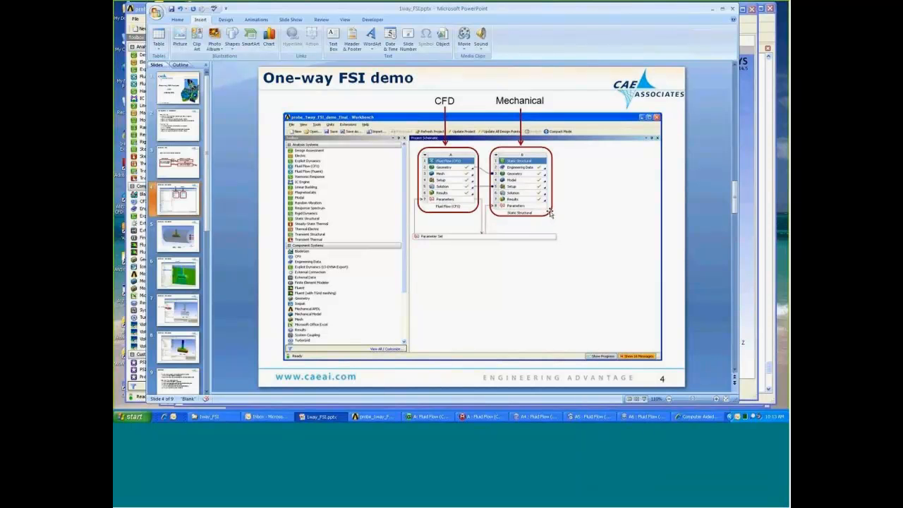
{"action": "left_click", "coordinate": [187, 316]}
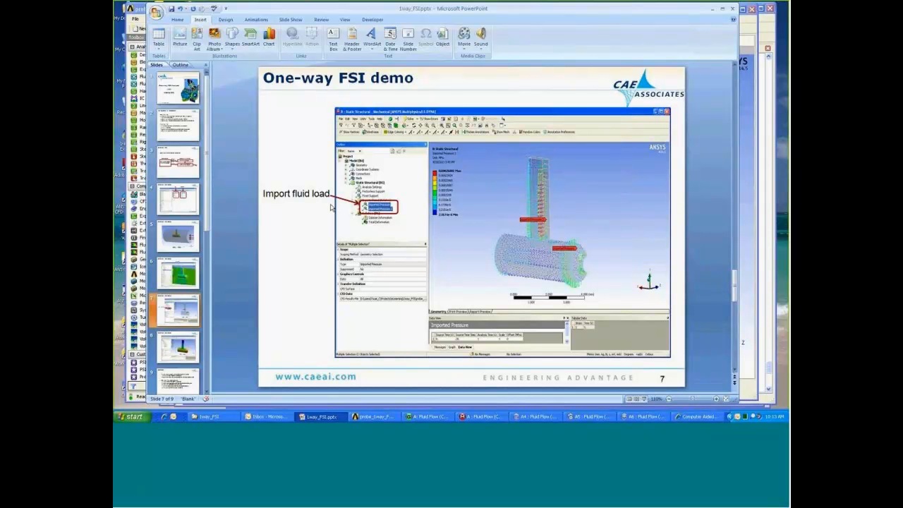
{"action": "left_click", "coordinate": [189, 349]}
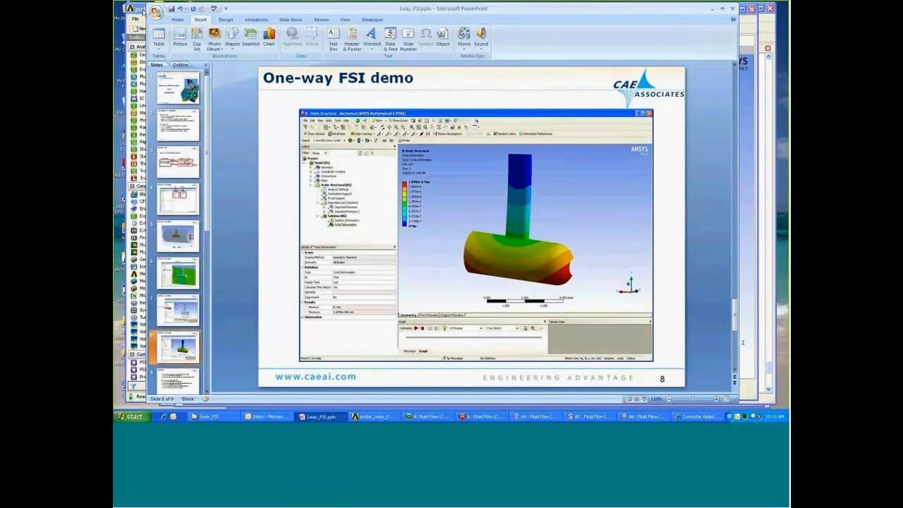
Step: Return to Workbench and add a standalone Static Structural system beside the Fluid Flow (CFX) system, keeping its default name
{"action": "left_click", "coordinate": [142, 10]}
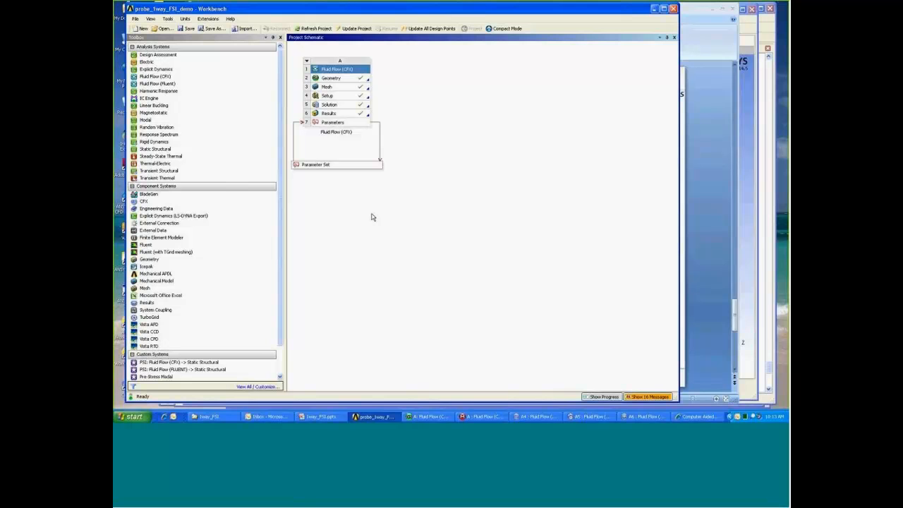
{"action": "left_click_drag", "start_coordinate": [163, 149], "coordinate": [443, 105]}
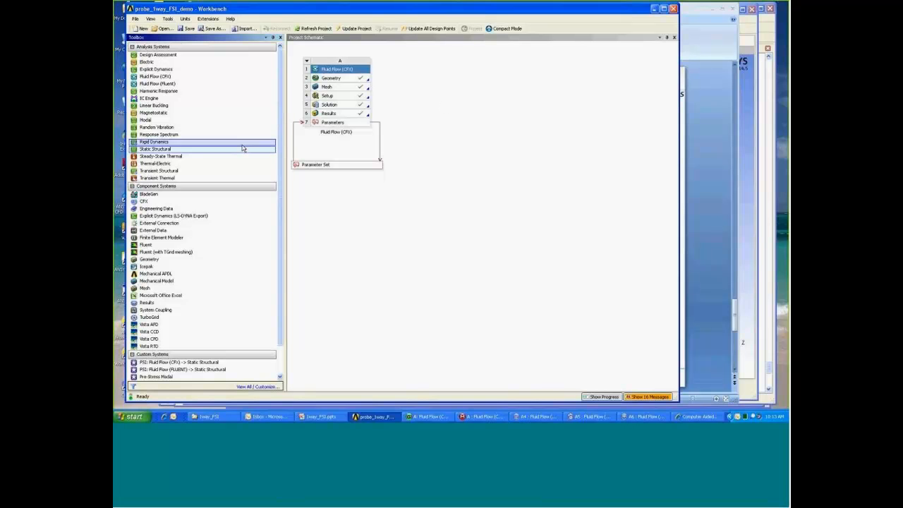
{"action": "left_click_drag", "start_coordinate": [218, 149], "coordinate": [423, 89]}
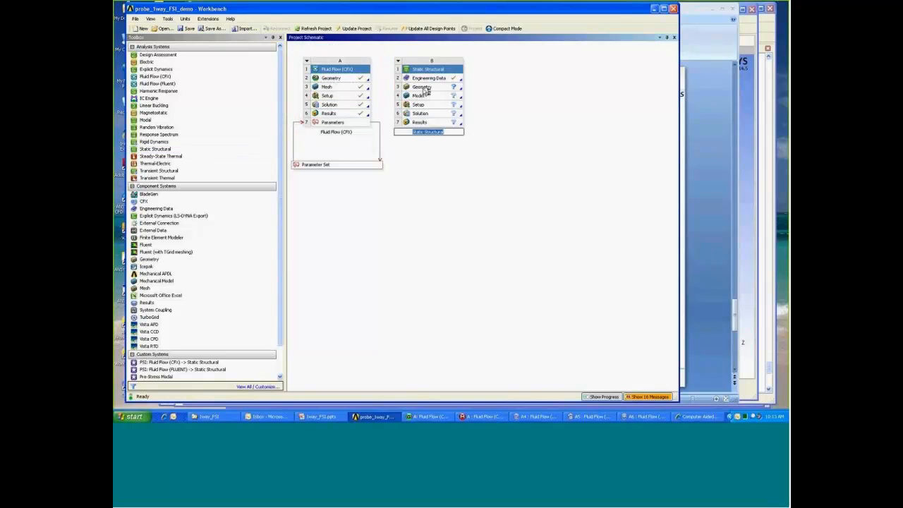
{"action": "left_click", "coordinate": [484, 94]}
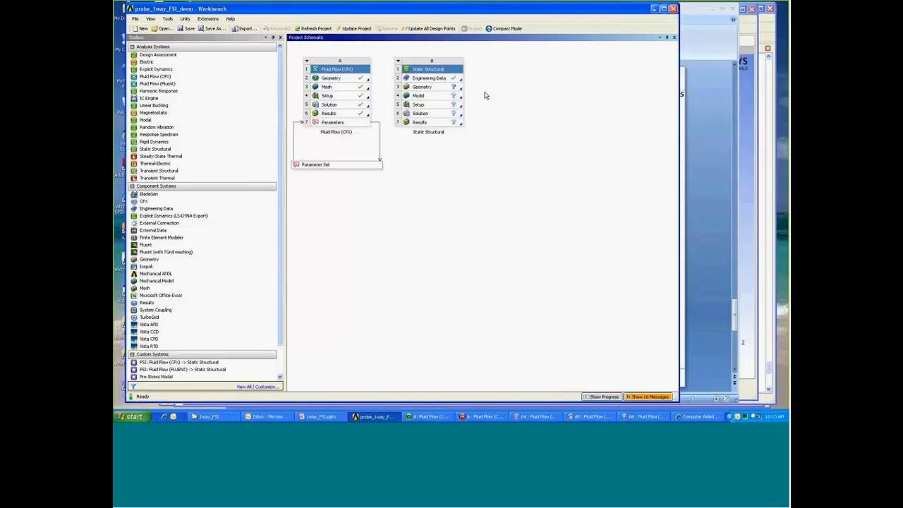
Step: Link the Fluid Flow (CFX) Geometry to the Static Structural Geometry, and the CFX Solution to the Static Structural Setup
{"action": "left_click", "coordinate": [360, 79]}
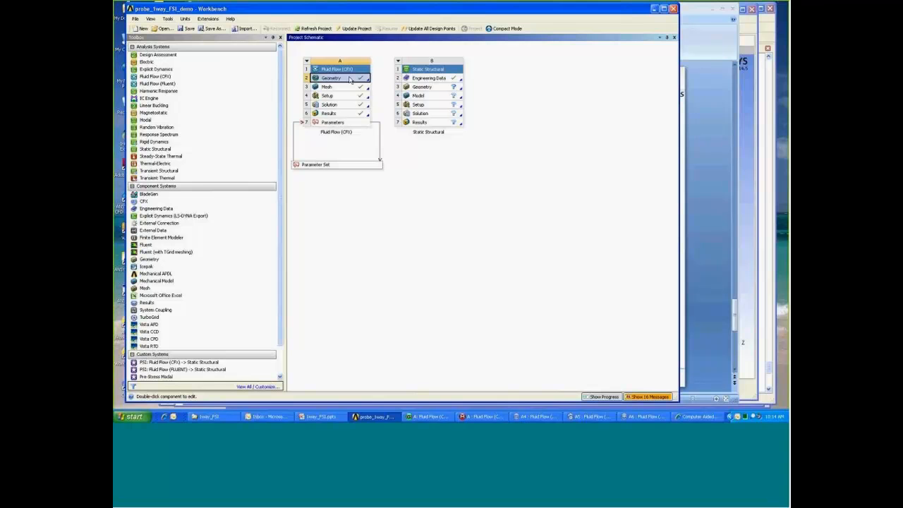
{"action": "left_click_drag", "start_coordinate": [351, 78], "coordinate": [444, 88]}
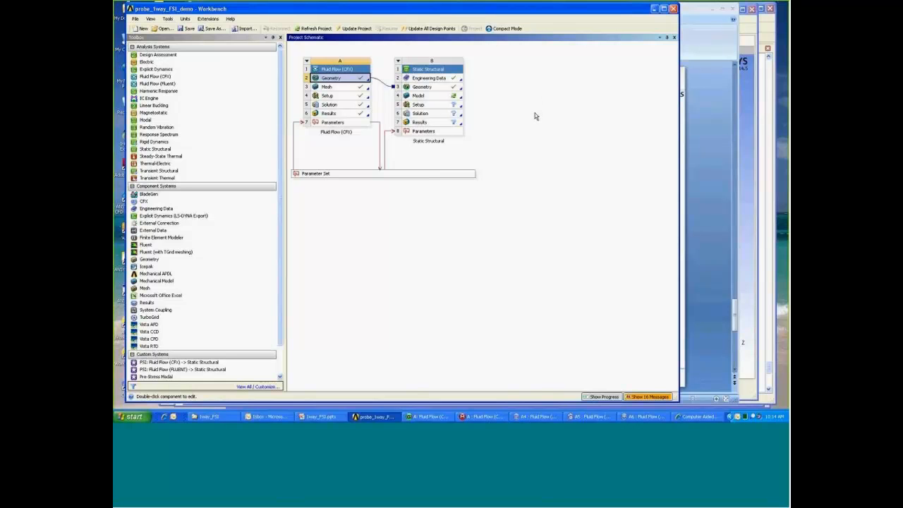
{"action": "left_click", "coordinate": [357, 105]}
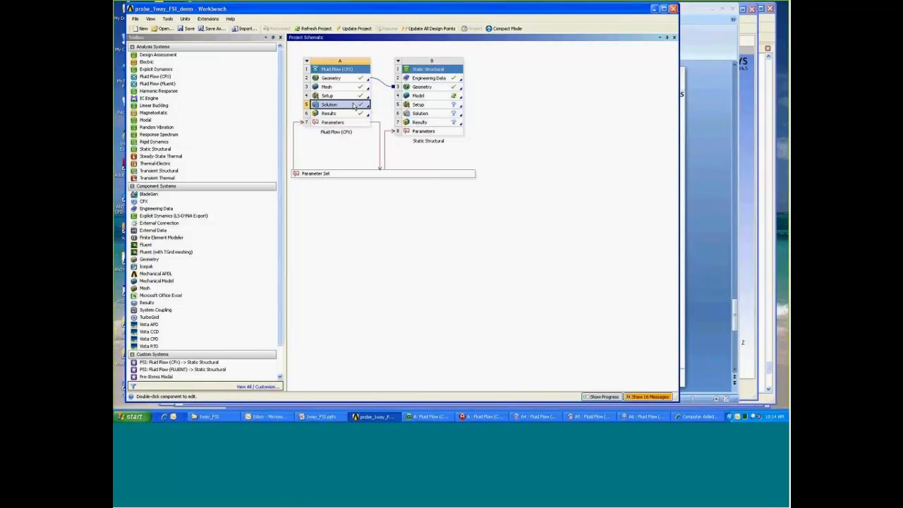
{"action": "left_click_drag", "start_coordinate": [355, 105], "coordinate": [434, 105]}
Step: Open the Static Structural Model in Mechanical, view the geometry from the symmetry side, and list the bodies under Geometry
{"action": "left_click", "coordinate": [460, 97]}
{"action": "double_click", "coordinate": [459, 96]}
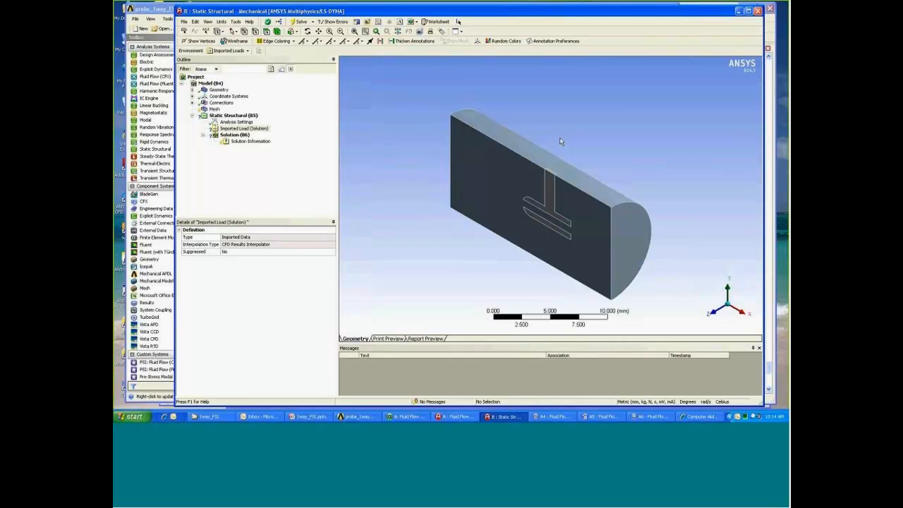
{"action": "middle_click_drag", "start_coordinate": [570, 140], "coordinate": [592, 123]}
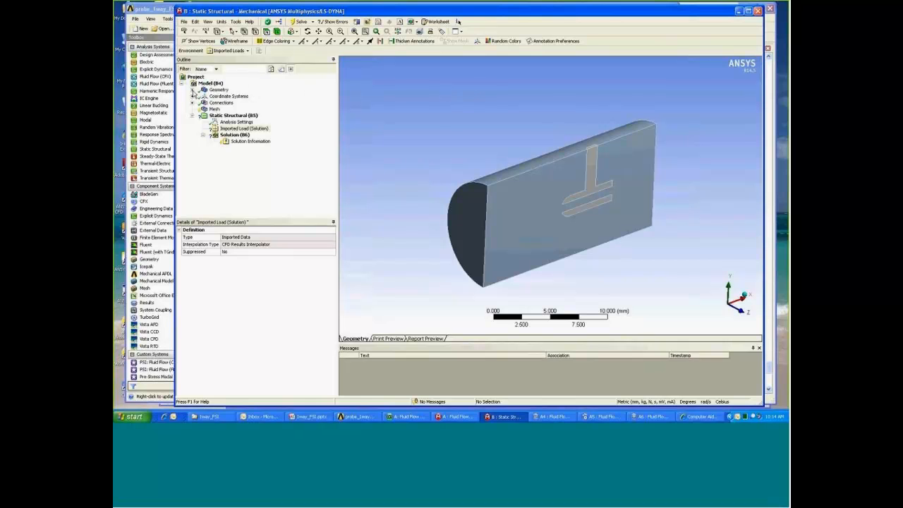
{"action": "left_click", "coordinate": [192, 89]}
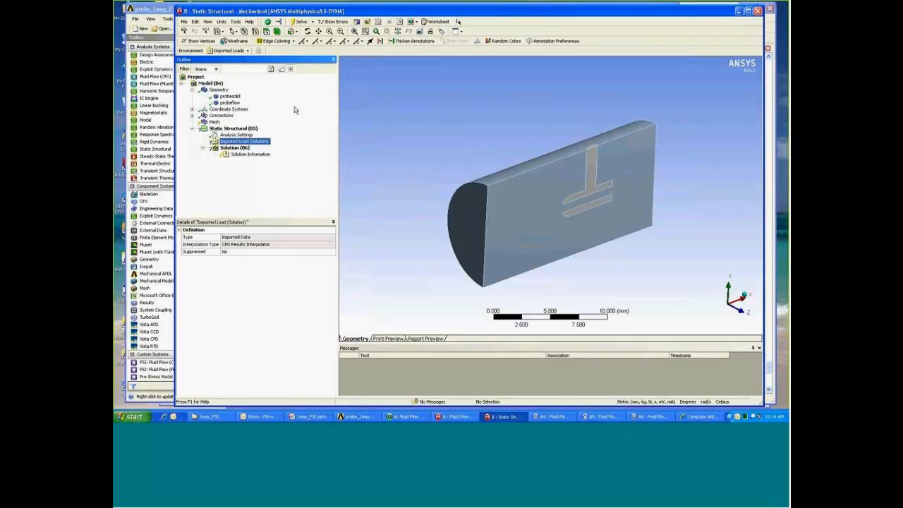
Step: Suppress the probeflow body so only the probesolid body remains in the structural model
{"action": "right_click", "coordinate": [229, 103]}
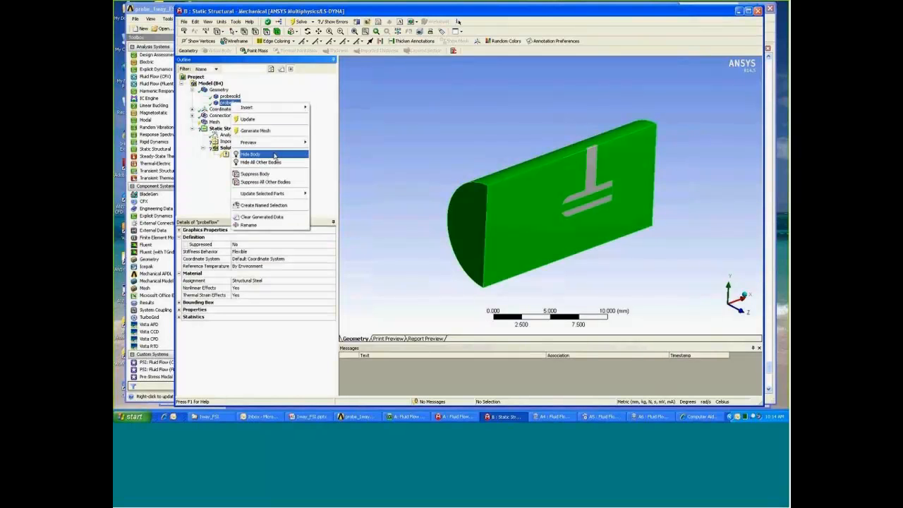
{"action": "left_click", "coordinate": [275, 154]}
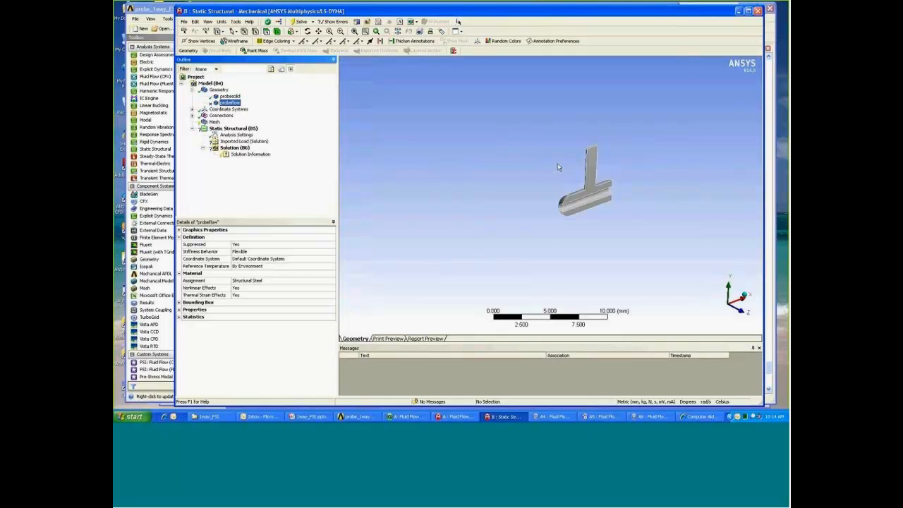
{"action": "middle_click_drag", "start_coordinate": [544, 163], "coordinate": [488, 166], "text": "ctrl"}
{"action": "scroll", "coordinate": [518, 170], "scroll_direction": "up", "scroll_amount": 5}
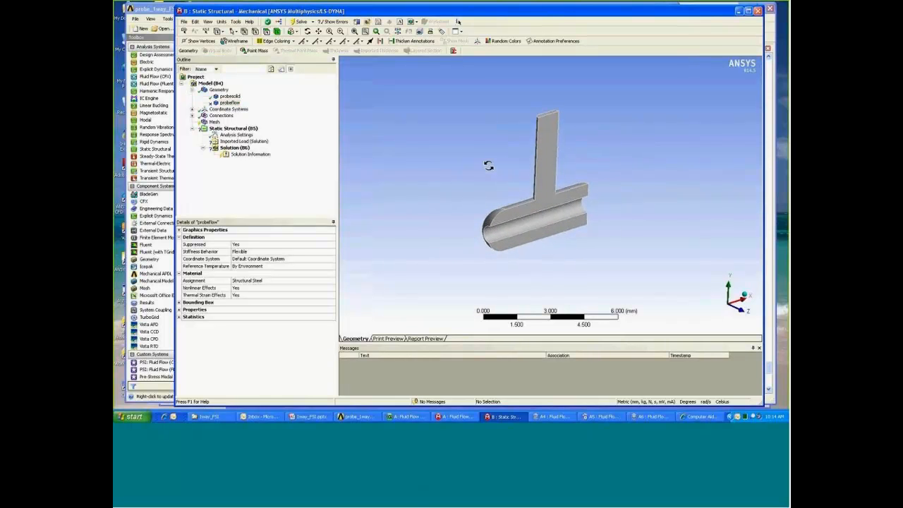
Step: Add a mesh sizing control scoped to the probesolid body with an element size of 0.2 mm
{"action": "right_click", "coordinate": [215, 122]}
{"action": "mouse_move", "coordinate": [268, 127]}
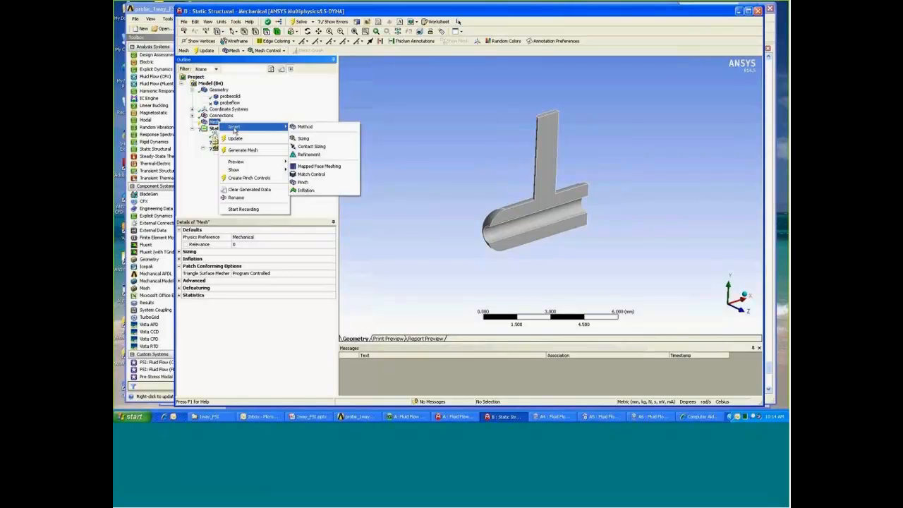
{"action": "left_click", "coordinate": [311, 142]}
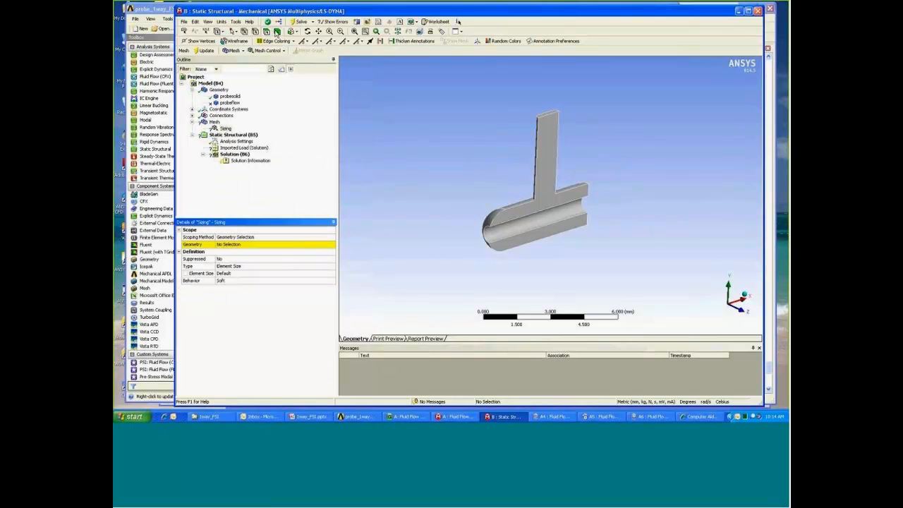
{"action": "left_click", "coordinate": [525, 217]}
{"action": "left_click", "coordinate": [268, 244]}
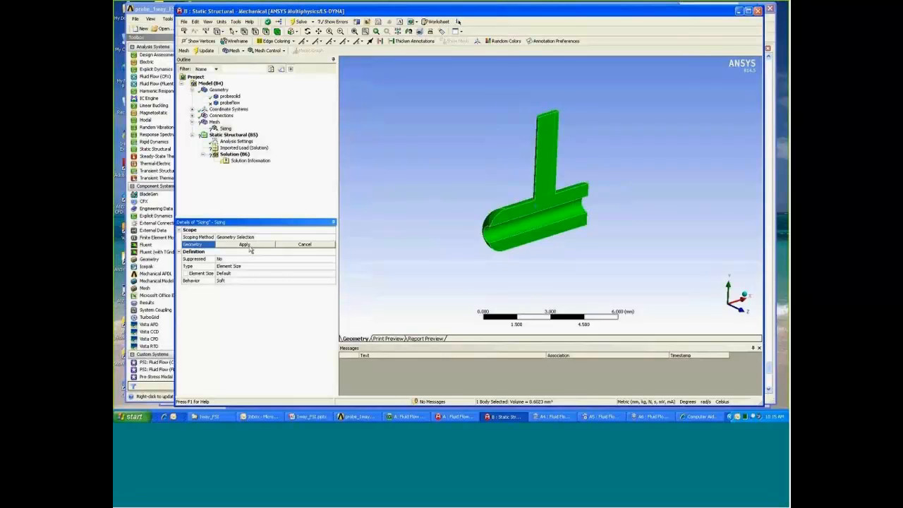
{"action": "left_click", "coordinate": [244, 245]}
{"action": "left_click", "coordinate": [258, 266]}
{"action": "left_click", "coordinate": [254, 273]}
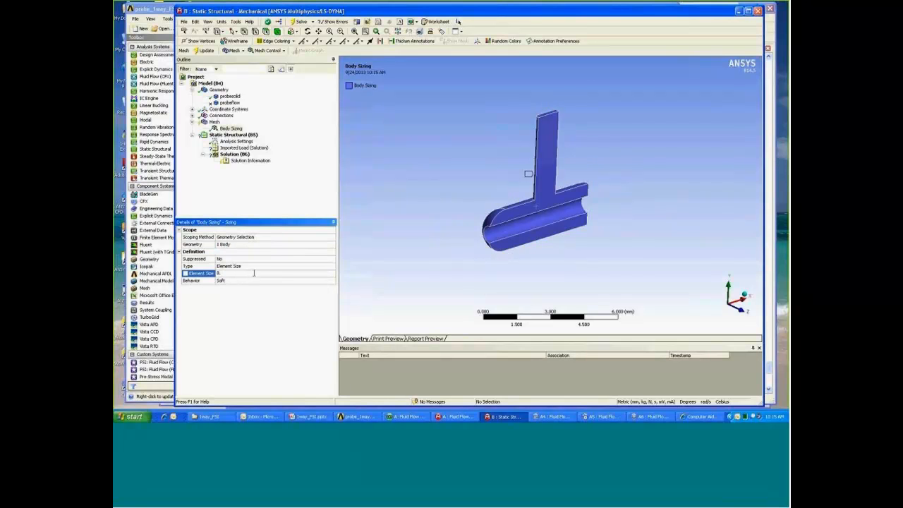
{"action": "type", "text": "8.2"}
{"action": "key", "text": "Return"}
Step: Generate the mesh on the probe solid and inspect it up close
{"action": "right_click", "coordinate": [214, 122]}
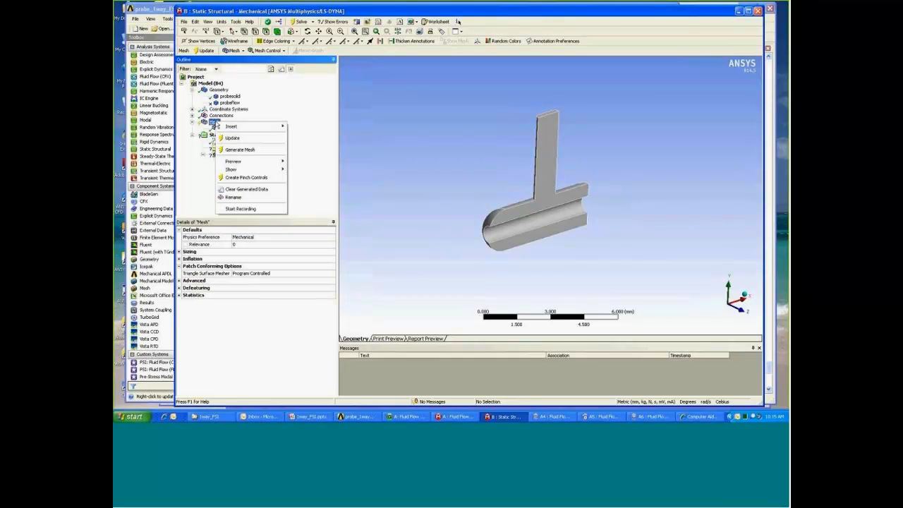
{"action": "left_click", "coordinate": [240, 149]}
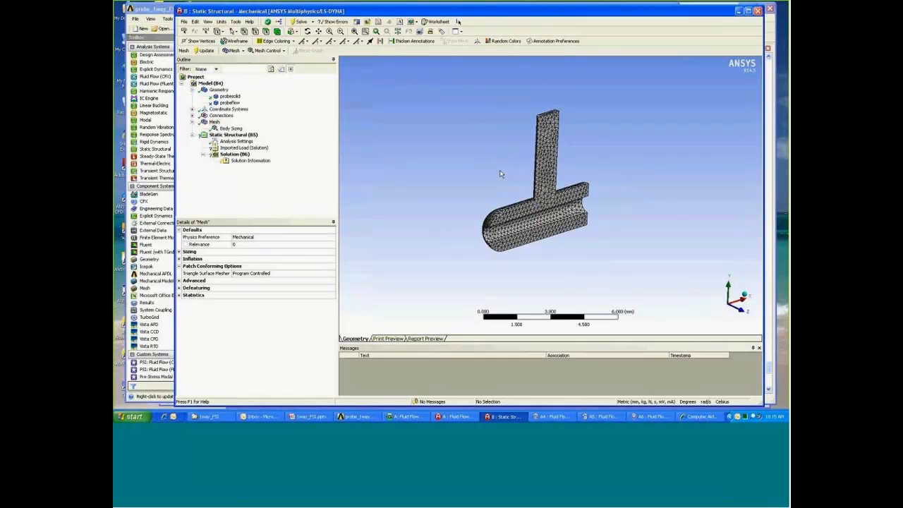
{"action": "mouse_move", "coordinate": [502, 174]}
{"action": "middle_mouse_down"}
{"action": "mouse_move", "coordinate": [591, 165]}
{"action": "mouse_move", "coordinate": [494, 181]}
{"action": "mouse_move", "coordinate": [499, 176]}
{"action": "middle_mouse_up"}
{"action": "scroll", "coordinate": [492, 182], "scroll_direction": "up", "scroll_amount": 3}
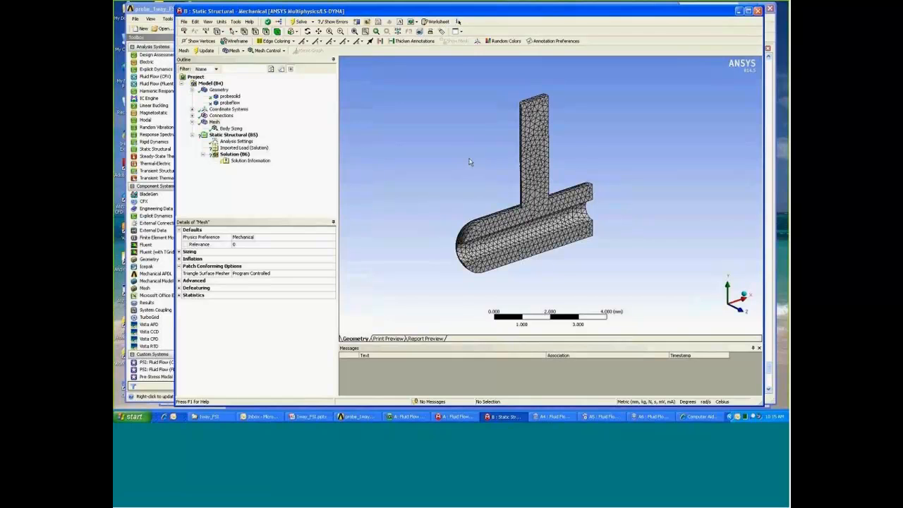
{"action": "middle_click_drag", "start_coordinate": [470, 162], "coordinate": [422, 146]}
Step: Apply a Frictionless Support in Static Structural to the two flat symmetry-plane faces of the probe
{"action": "left_click", "coordinate": [239, 135]}
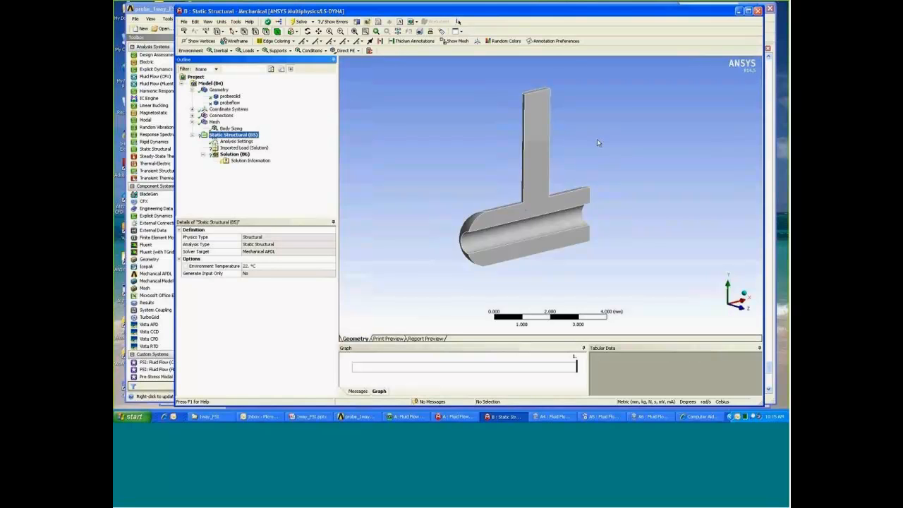
{"action": "left_click", "coordinate": [267, 32]}
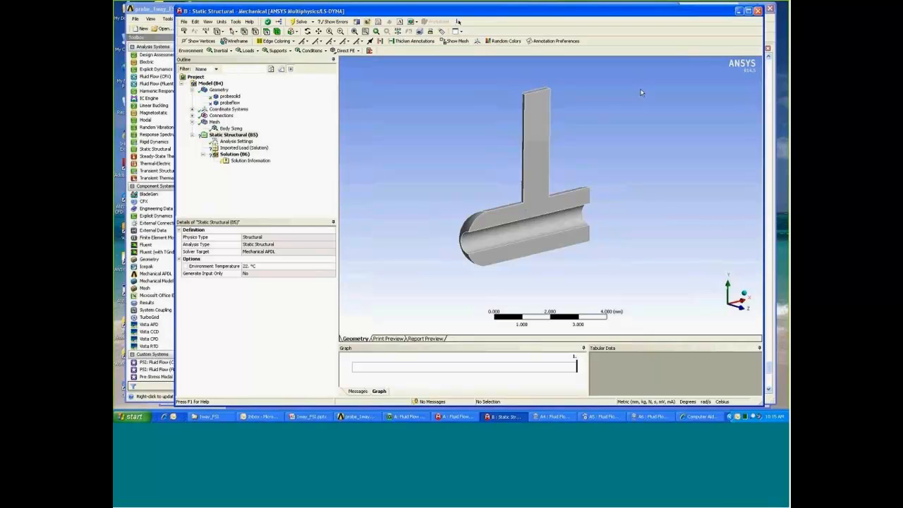
{"action": "left_click", "coordinate": [539, 155]}
{"action": "left_click", "coordinate": [575, 242], "text": "ctrl"}
{"action": "right_click", "coordinate": [538, 103]}
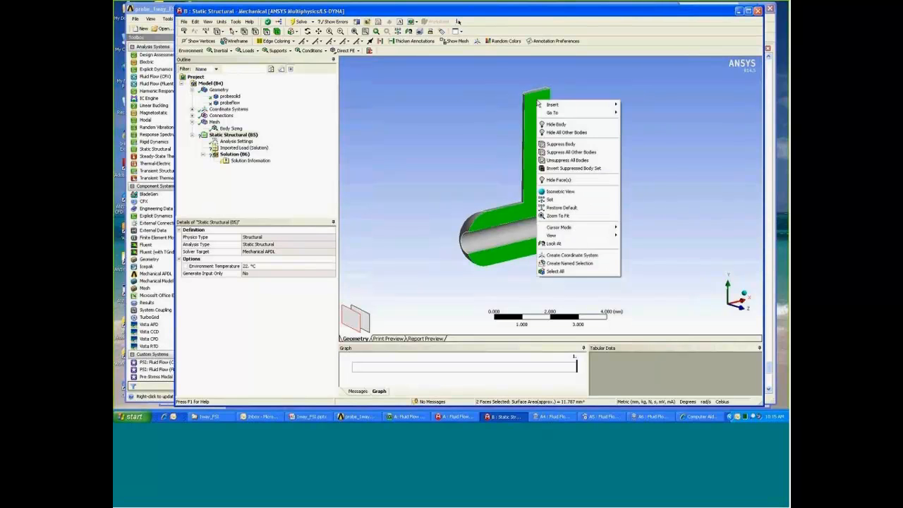
{"action": "mouse_move", "coordinate": [554, 106]}
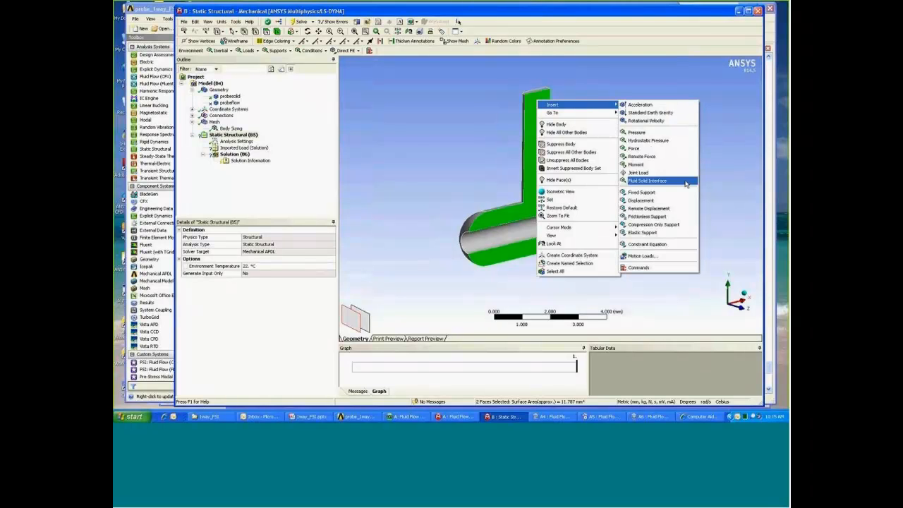
{"action": "left_click", "coordinate": [681, 216]}
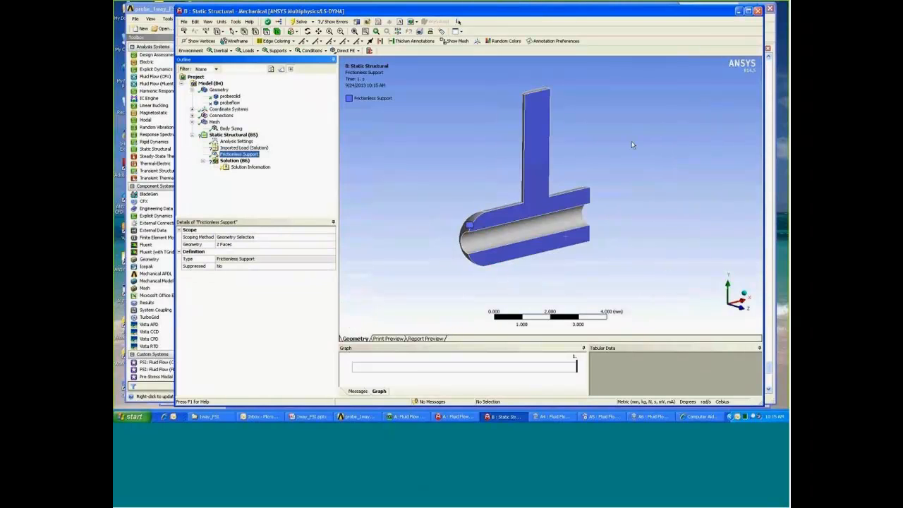
Step: Apply a Fixed Support to the small end face at the free end of the probe's stem
{"action": "mouse_move", "coordinate": [633, 144]}
{"action": "middle_mouse_down"}
{"action": "mouse_move", "coordinate": [635, 126]}
{"action": "mouse_move", "coordinate": [638, 146]}
{"action": "middle_mouse_up"}
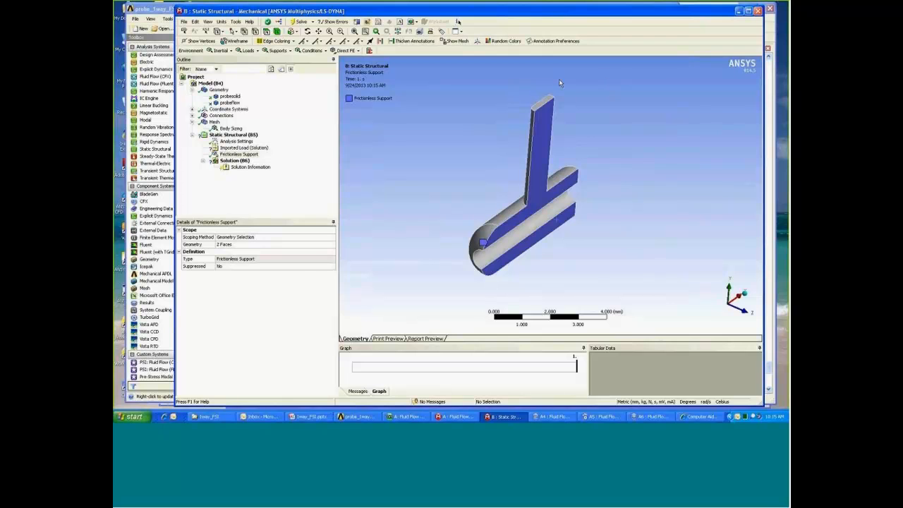
{"action": "left_click", "coordinate": [545, 103]}
{"action": "right_click", "coordinate": [547, 103]}
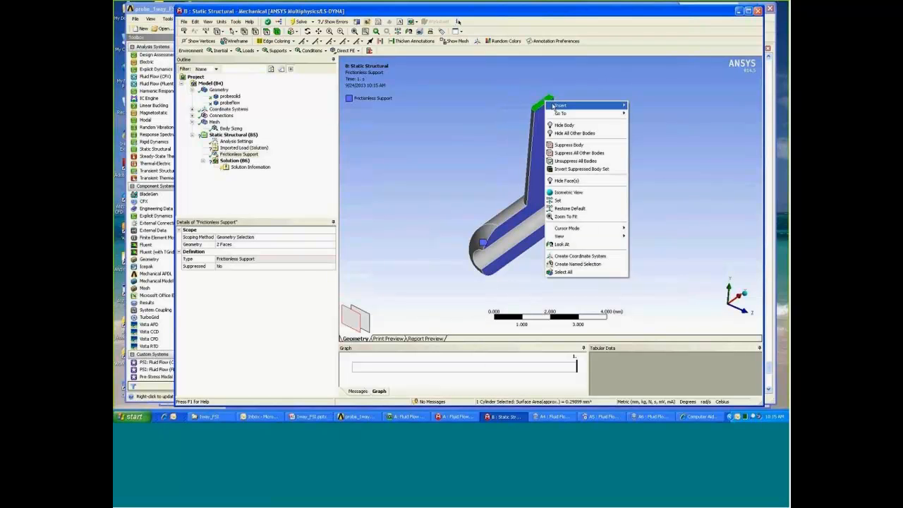
{"action": "mouse_move", "coordinate": [554, 106]}
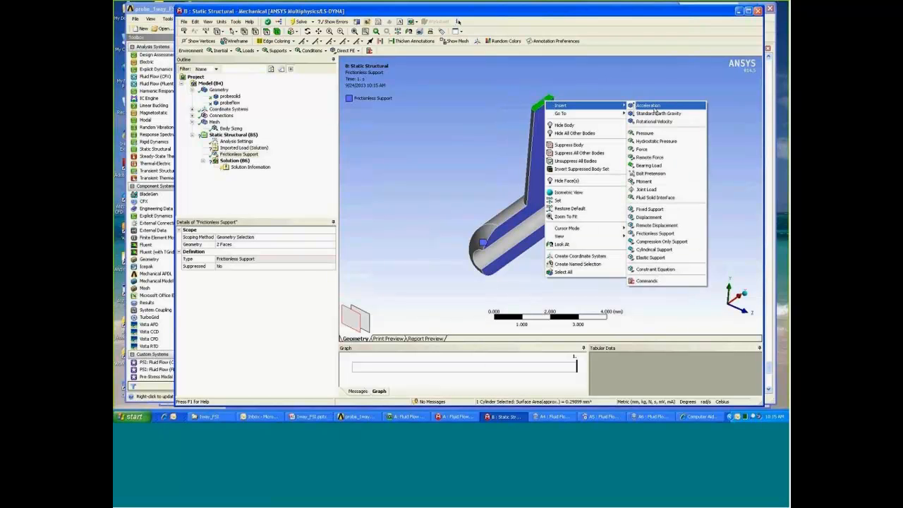
{"action": "left_click", "coordinate": [671, 212]}
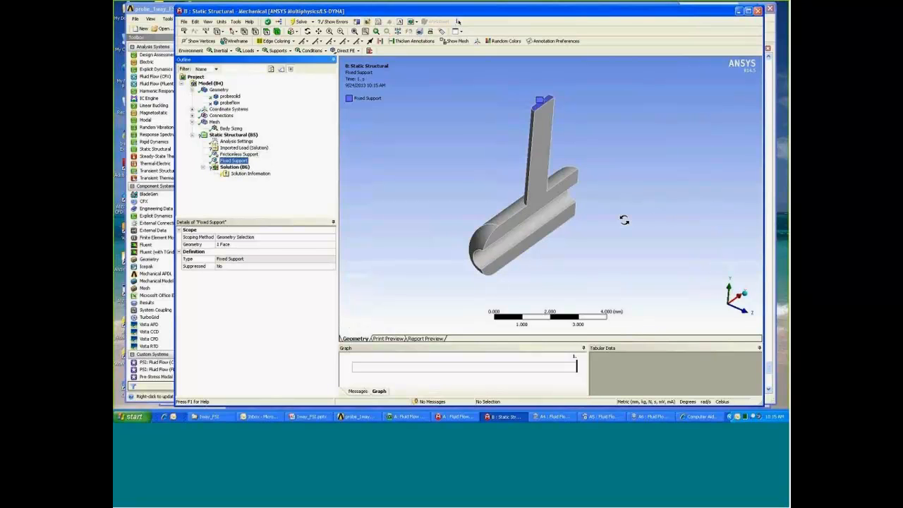
Step: Insert an Imported Pressure under Imported Load (Solution)
{"action": "mouse_move", "coordinate": [625, 218]}
{"action": "middle_mouse_down"}
{"action": "mouse_move", "coordinate": [629, 207]}
{"action": "mouse_move", "coordinate": [618, 213]}
{"action": "mouse_move", "coordinate": [637, 204]}
{"action": "mouse_move", "coordinate": [624, 208]}
{"action": "middle_mouse_up"}
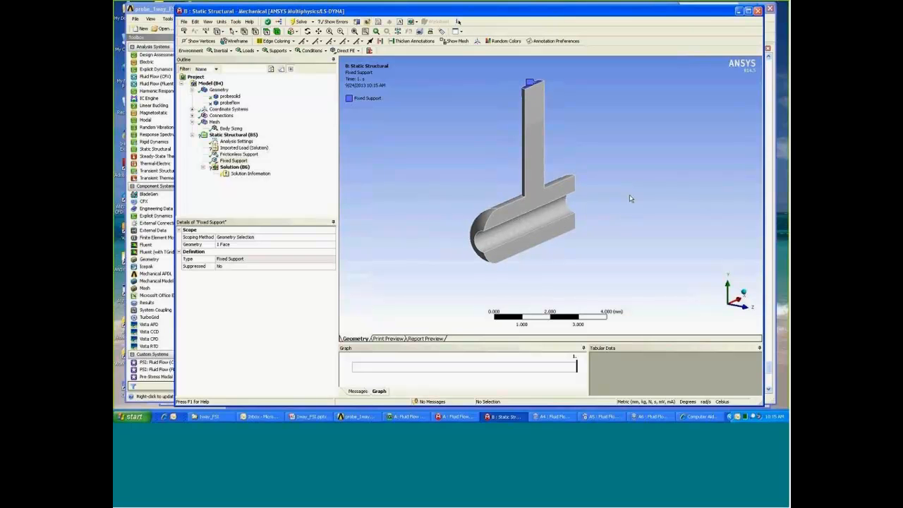
{"action": "middle_click_drag", "start_coordinate": [606, 215], "coordinate": [599, 223]}
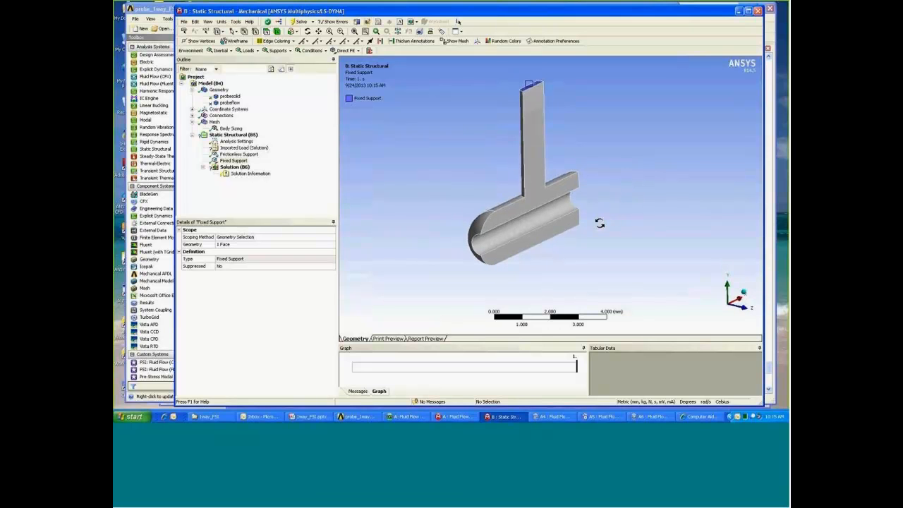
{"action": "mouse_move", "coordinate": [671, 211]}
{"action": "middle_mouse_down"}
{"action": "mouse_move", "coordinate": [645, 200]}
{"action": "mouse_move", "coordinate": [706, 196]}
{"action": "mouse_move", "coordinate": [592, 224]}
{"action": "mouse_move", "coordinate": [640, 216]}
{"action": "middle_mouse_up"}
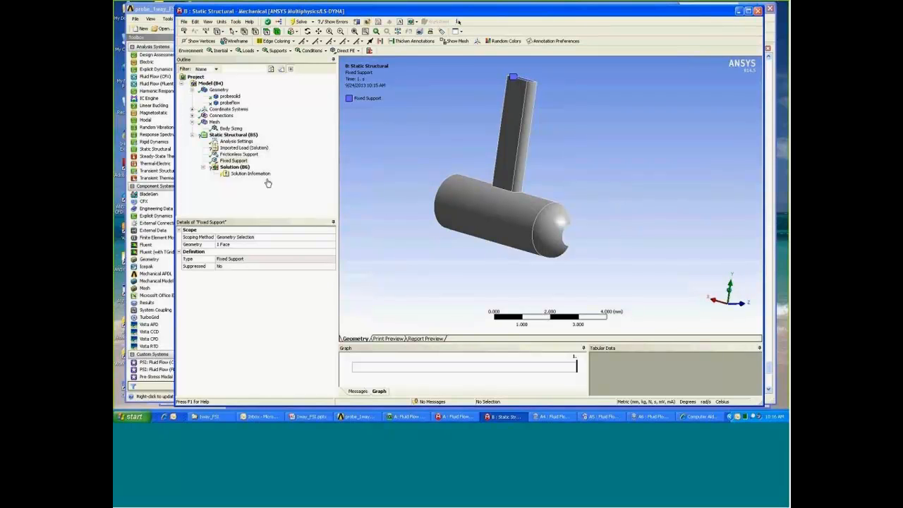
{"action": "left_click", "coordinate": [269, 151]}
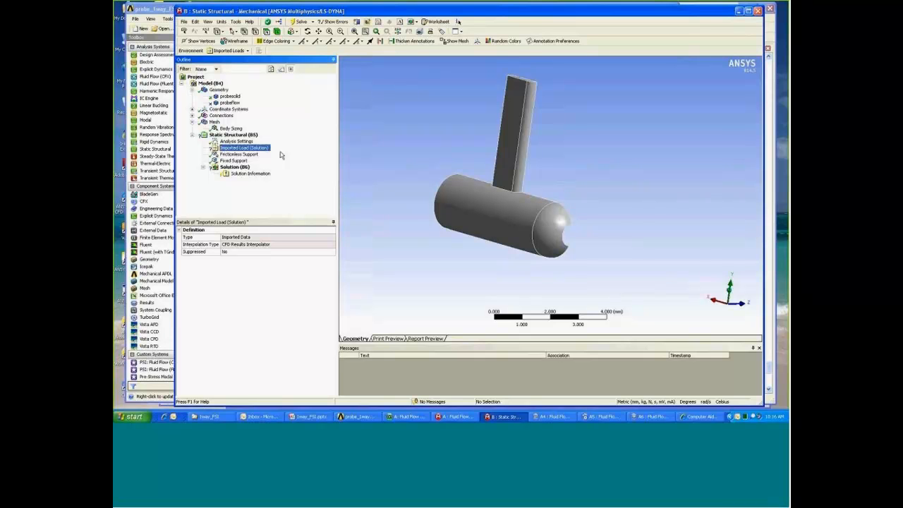
{"action": "right_click", "coordinate": [260, 154]}
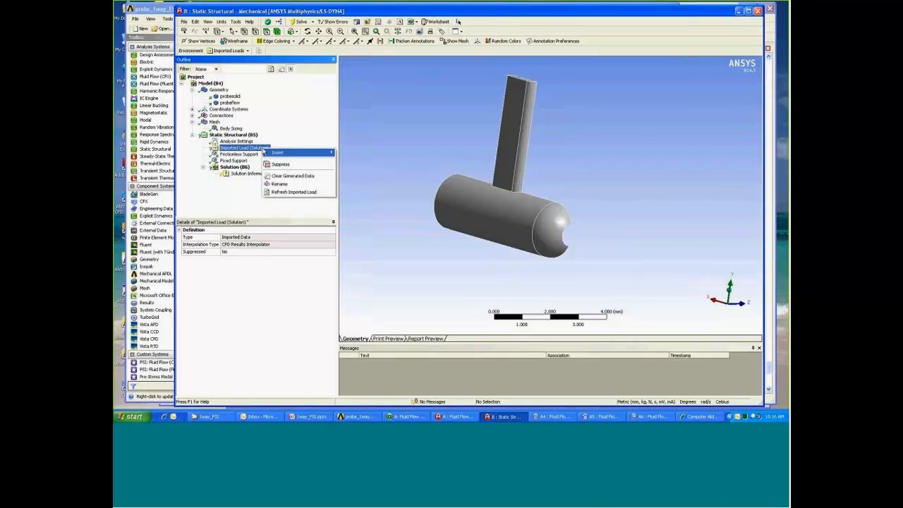
{"action": "mouse_move", "coordinate": [272, 153]}
{"action": "left_click", "coordinate": [347, 161]}
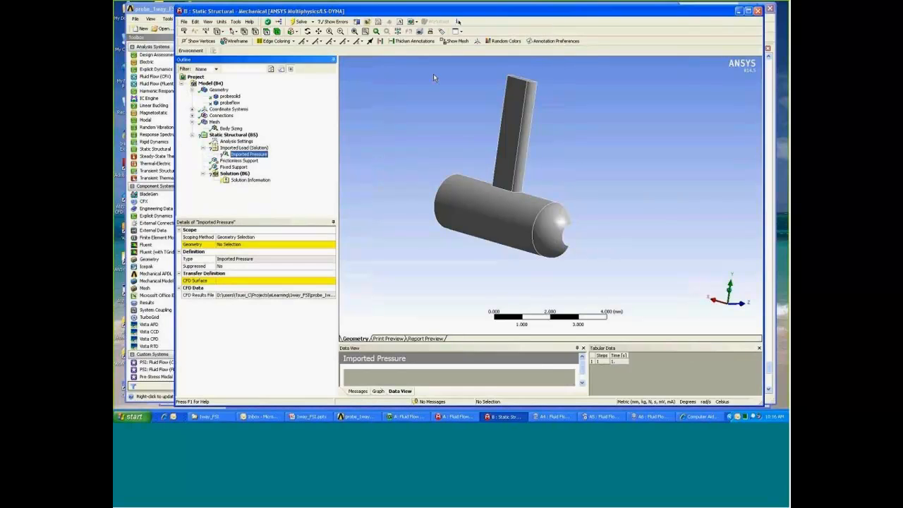
Step: Scope the Imported Pressure to the four fluid-contacting faces of the probe head, including the outer cylinder, rounded nose and inner bore
{"action": "mouse_move", "coordinate": [458, 125]}
{"action": "middle_mouse_down"}
{"action": "mouse_move", "coordinate": [424, 129]}
{"action": "mouse_move", "coordinate": [448, 122]}
{"action": "middle_mouse_up"}
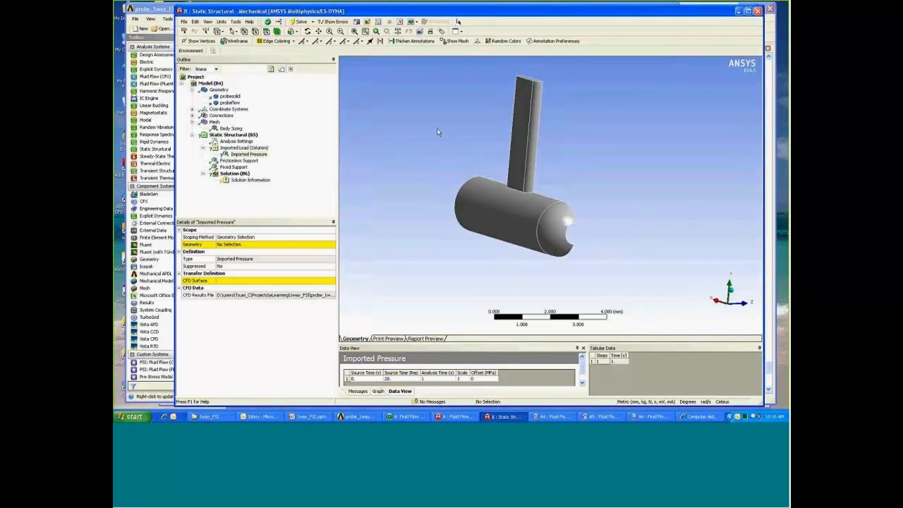
{"action": "left_click", "coordinate": [524, 220]}
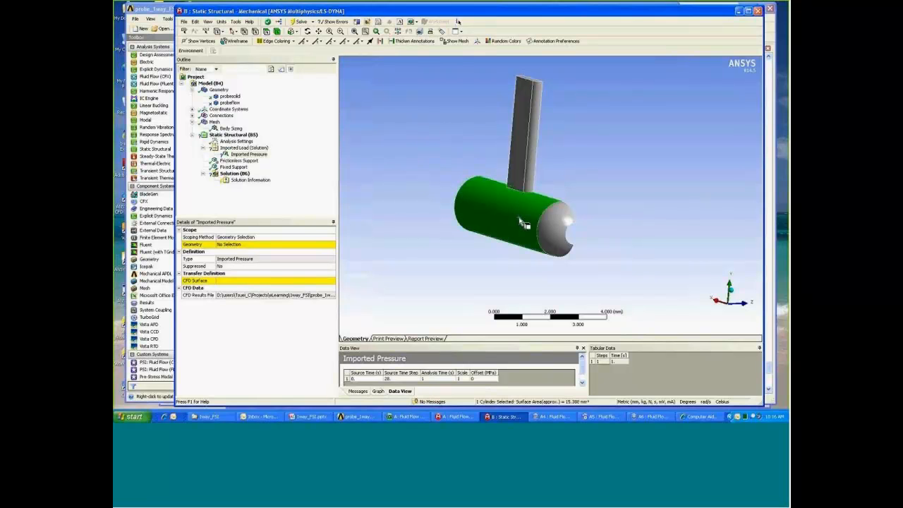
{"action": "left_click", "coordinate": [558, 233], "text": "ctrl"}
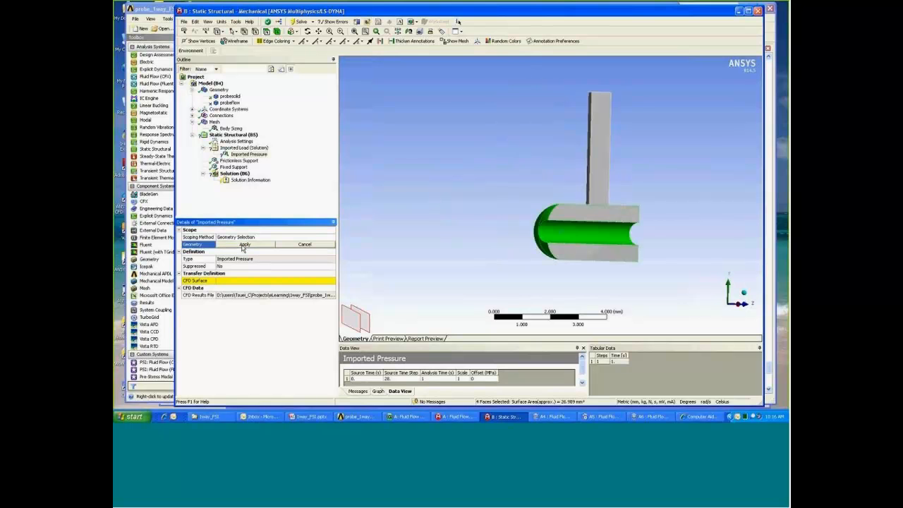
{"action": "left_click", "coordinate": [239, 245]}
Step: Set the CFD Surface of the Imported Pressure to probe
{"action": "middle_click_drag", "start_coordinate": [476, 161], "coordinate": [444, 119]}
{"action": "scroll", "coordinate": [498, 171], "scroll_direction": "up", "scroll_amount": 3}
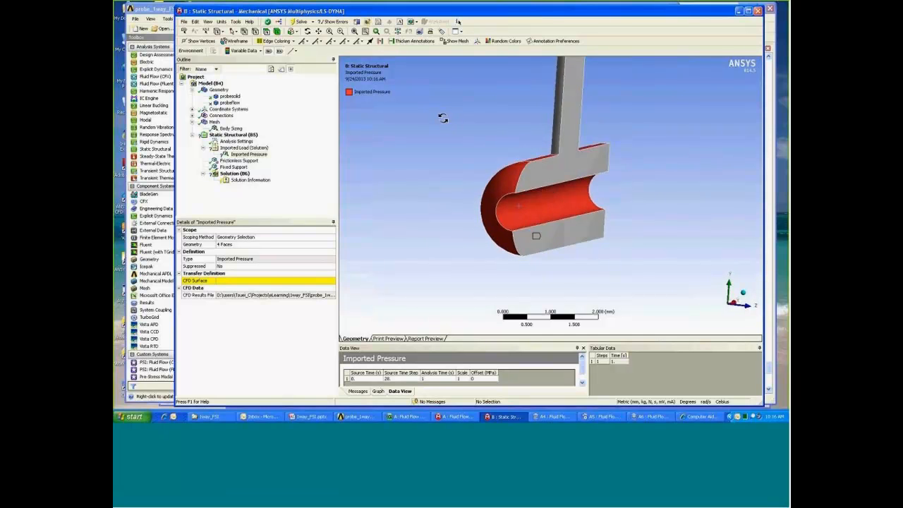
{"action": "left_click", "coordinate": [271, 282]}
{"action": "left_click", "coordinate": [332, 283]}
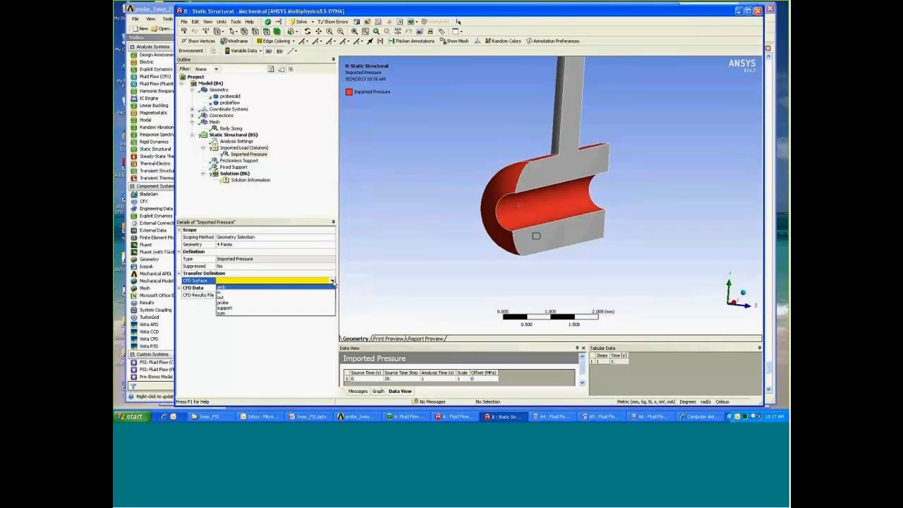
{"action": "left_click", "coordinate": [224, 302]}
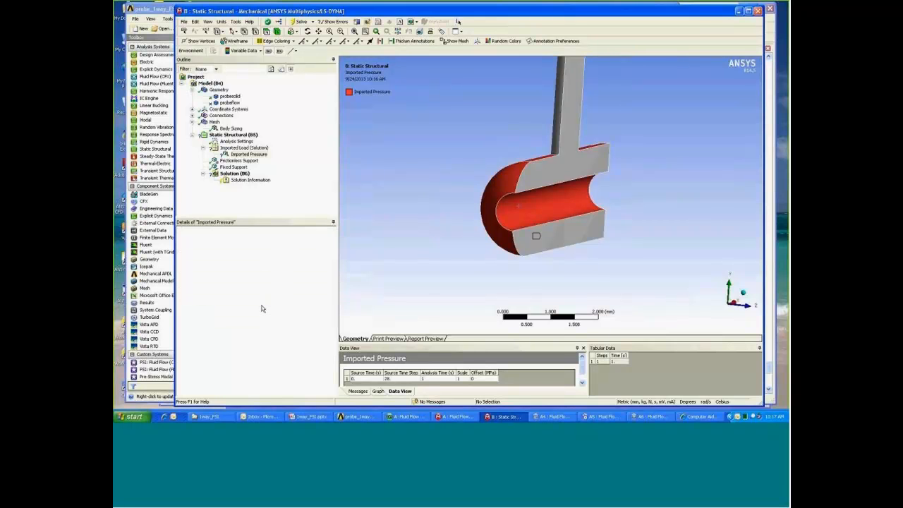
Step: Import the CFD pressure load onto the probe and inspect the mapped pressure vectors around the nose and bore
{"action": "middle_click_drag", "start_coordinate": [459, 246], "coordinate": [449, 252]}
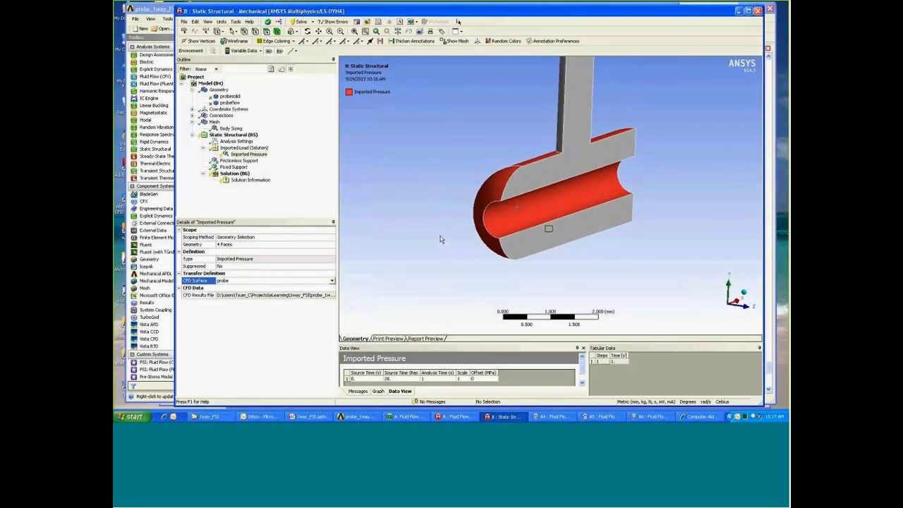
{"action": "right_click", "coordinate": [265, 156]}
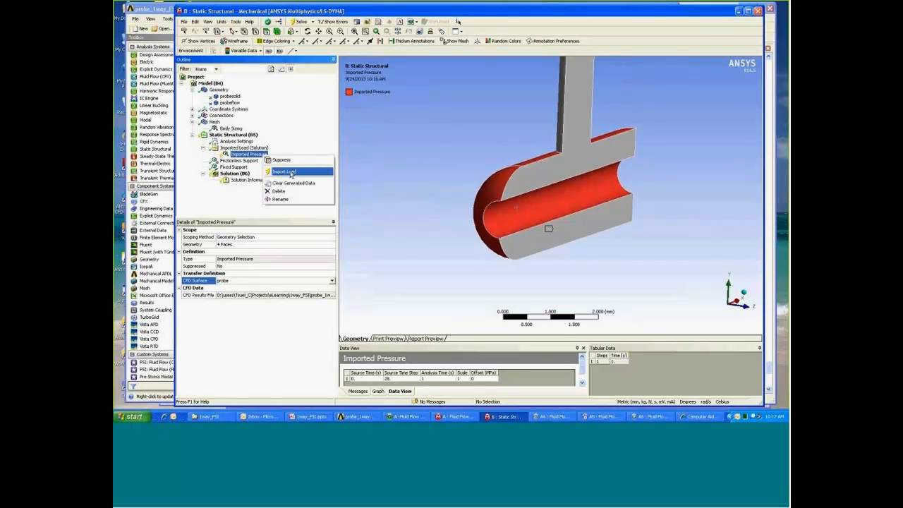
{"action": "left_click", "coordinate": [291, 172]}
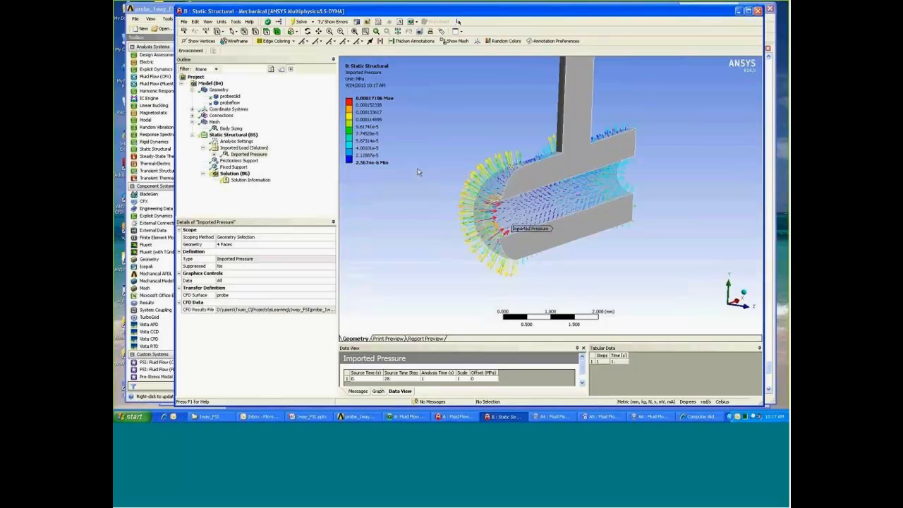
{"action": "middle_click_drag", "start_coordinate": [458, 240], "coordinate": [621, 220]}
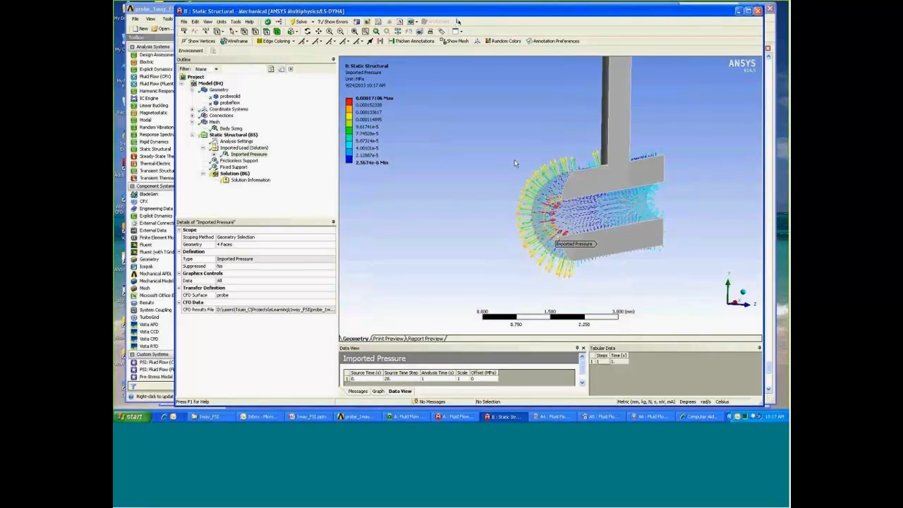
Step: Review the first Imported Pressure's load transfer summary, comparing CFD computed forces with mechanical mapped forces and checking node mapping
{"action": "left_click_drag", "start_coordinate": [555, 344], "coordinate": [555, 308]}
{"action": "left_click", "coordinate": [213, 154]}
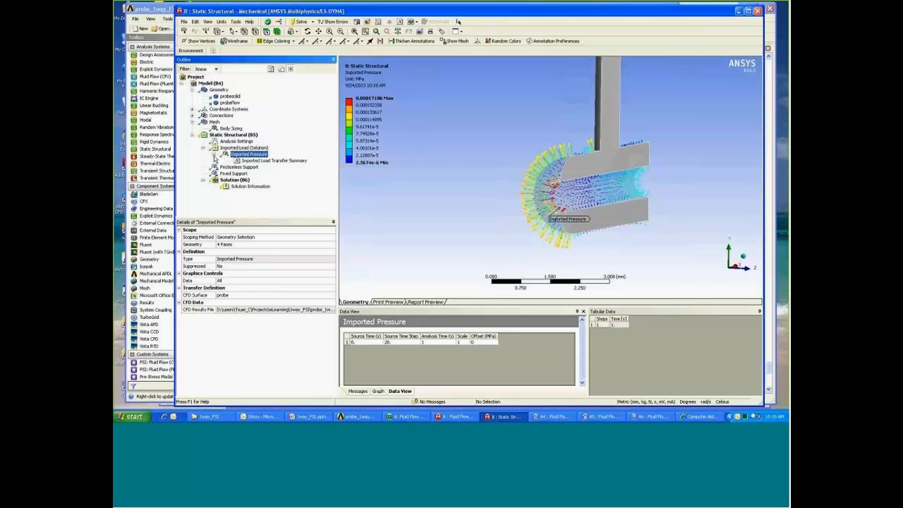
{"action": "left_click", "coordinate": [274, 160]}
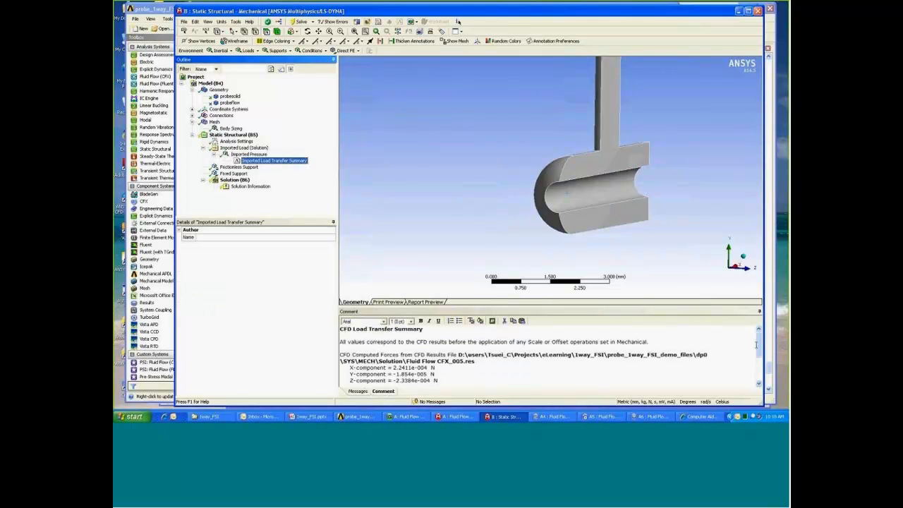
{"action": "left_click_drag", "start_coordinate": [759, 352], "coordinate": [760, 377]}
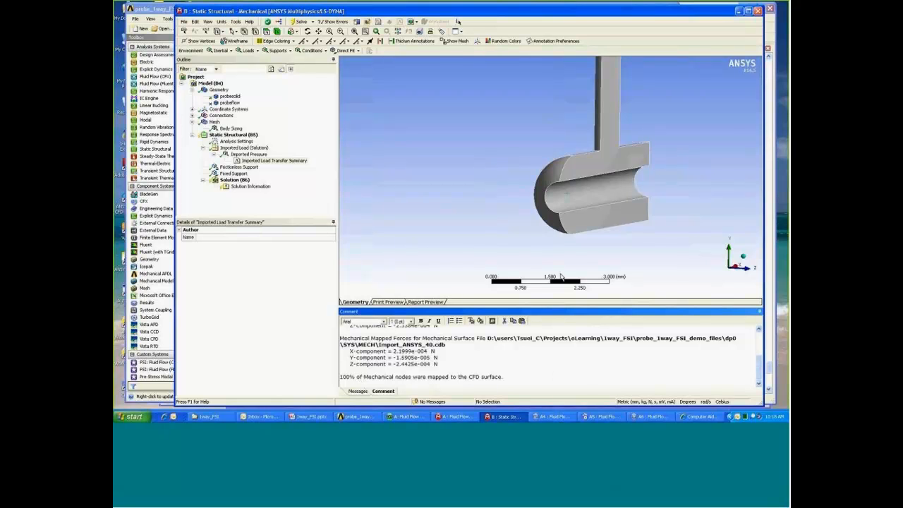
{"action": "middle_click_drag", "start_coordinate": [641, 240], "coordinate": [597, 246], "text": "ctrl"}
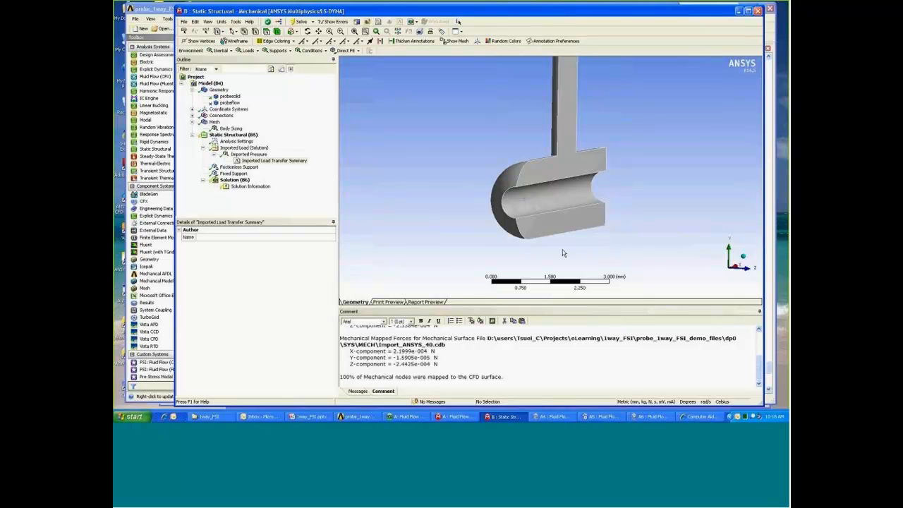
{"action": "middle_click_drag", "start_coordinate": [563, 252], "coordinate": [614, 250]}
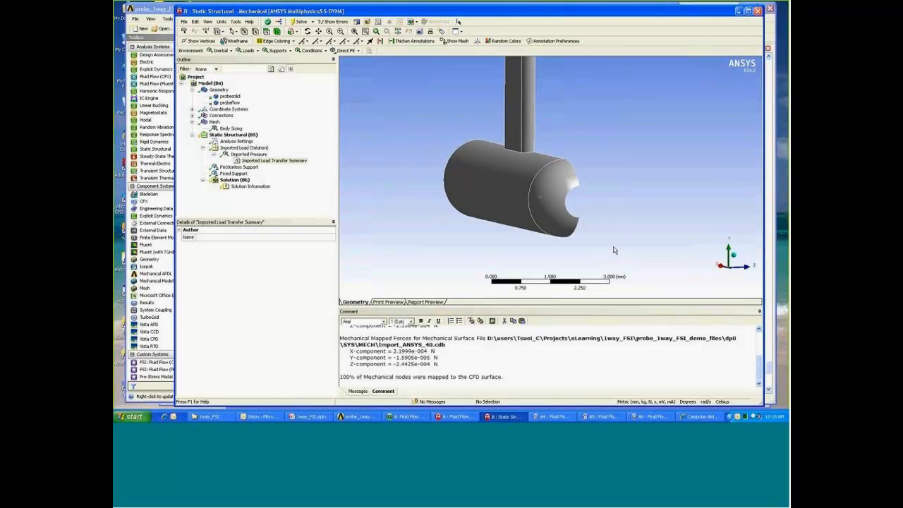
{"action": "left_click_drag", "start_coordinate": [761, 378], "coordinate": [748, 363]}
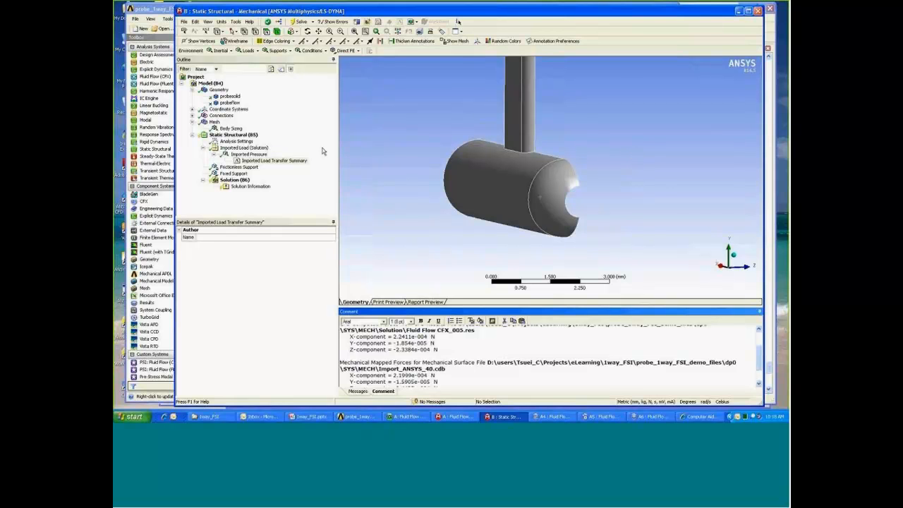
Step: Insert a second imported Pressure under Imported Load (Solution)
{"action": "left_click", "coordinate": [224, 155]}
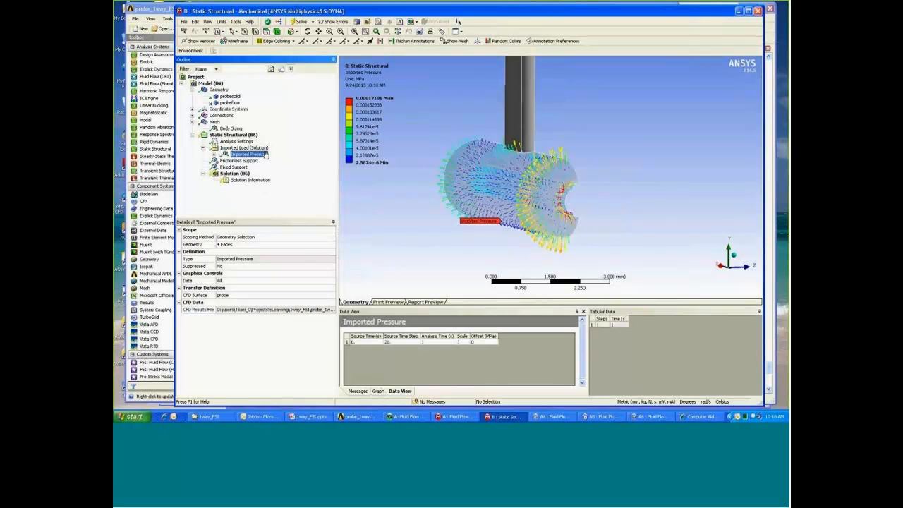
{"action": "right_click", "coordinate": [262, 149]}
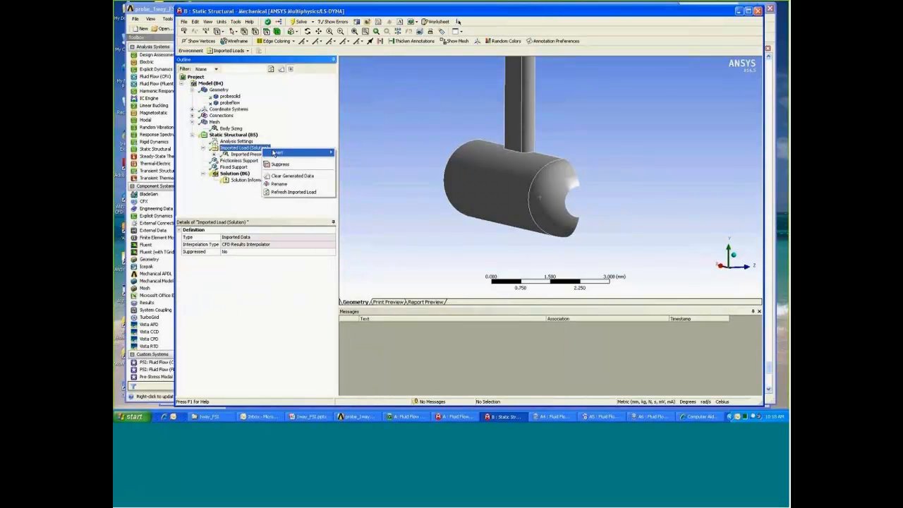
{"action": "mouse_move", "coordinate": [273, 152]}
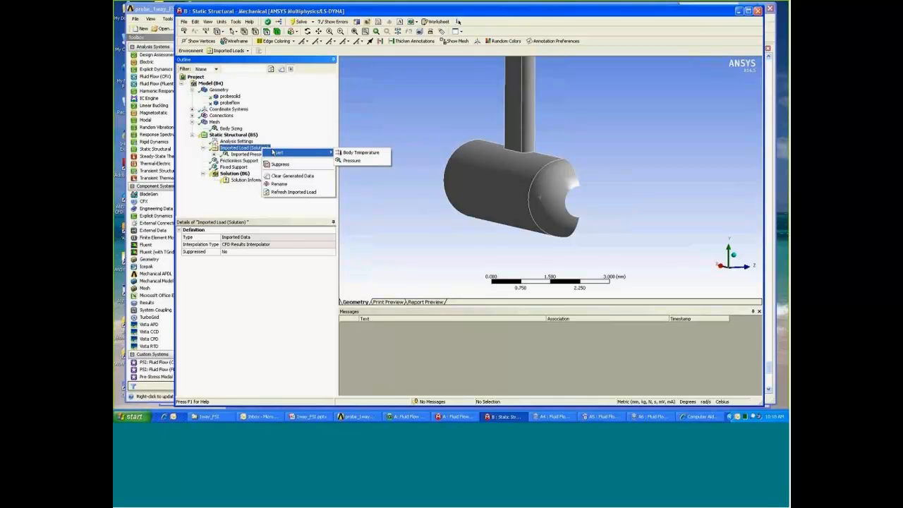
{"action": "left_click", "coordinate": [349, 163]}
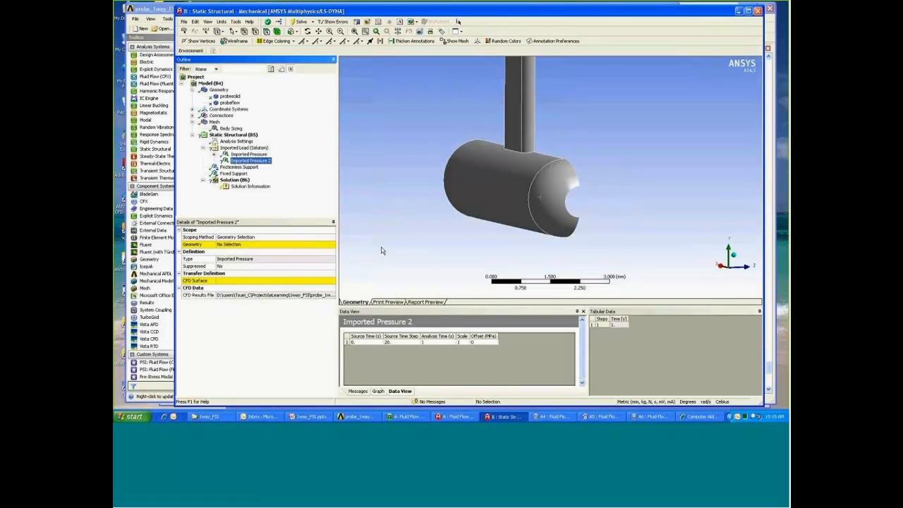
Step: Scope Imported Pressure 2 to the three fluid-contacting side faces of the probe's vertical support stem
{"action": "middle_click_drag", "start_coordinate": [441, 149], "coordinate": [449, 209], "text": "ctrl"}
{"action": "scroll", "coordinate": [449, 207], "scroll_direction": "down", "scroll_amount": 3}
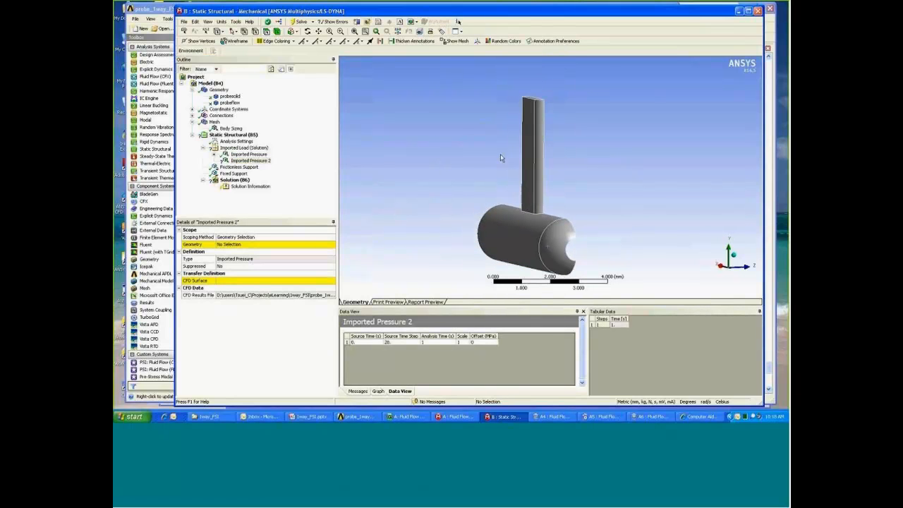
{"action": "left_click", "coordinate": [539, 155]}
{"action": "left_click", "coordinate": [527, 155], "text": "ctrl"}
{"action": "middle_click_drag", "start_coordinate": [576, 147], "coordinate": [413, 151]}
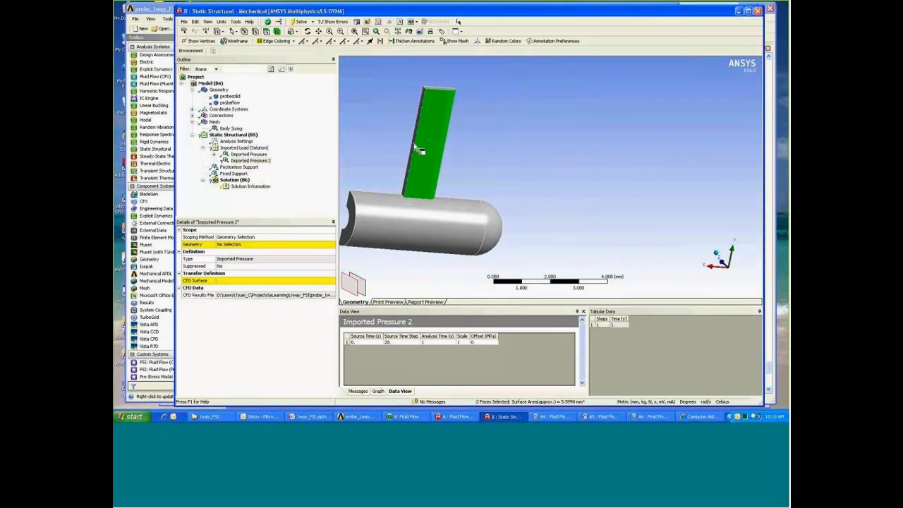
{"action": "left_click", "coordinate": [415, 146], "text": "ctrl"}
{"action": "left_click", "coordinate": [252, 245]}
{"action": "left_click", "coordinate": [251, 245]}
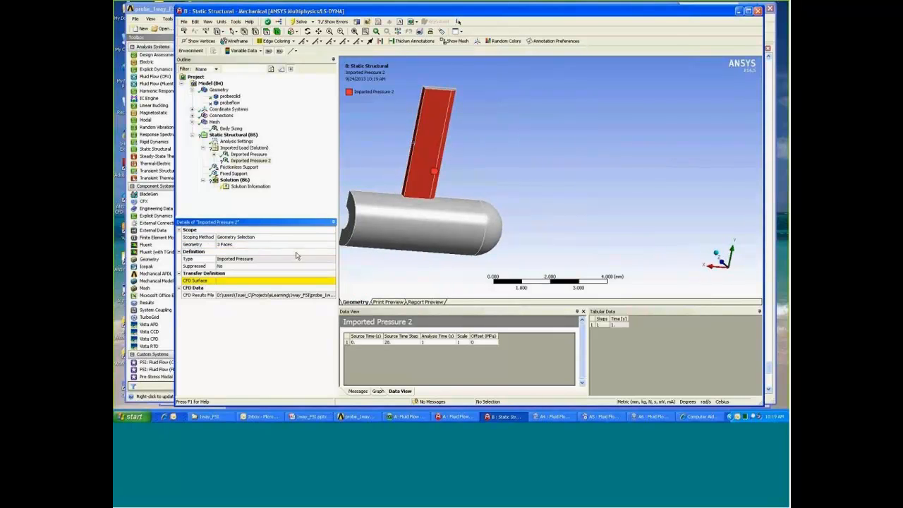
Step: Set the CFD Surface of Imported Pressure 2 to support
{"action": "left_click", "coordinate": [318, 282]}
{"action": "left_click", "coordinate": [333, 282]}
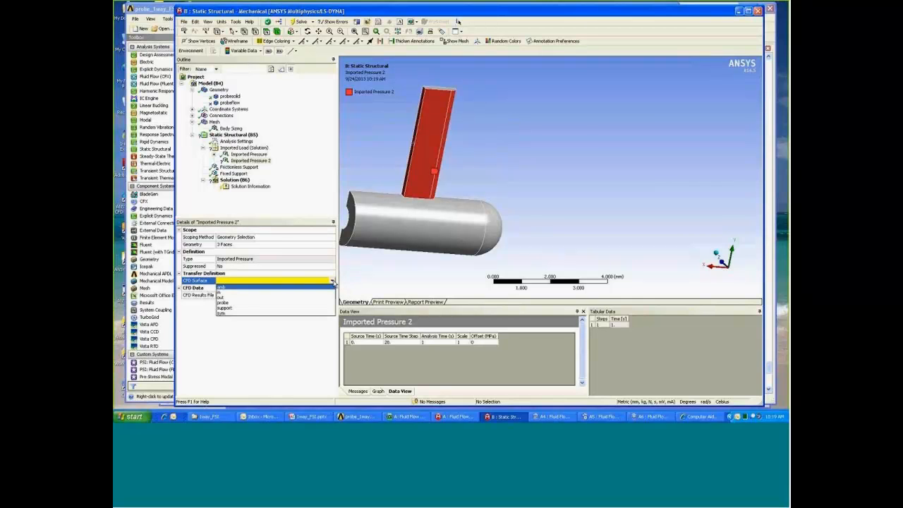
{"action": "left_click", "coordinate": [243, 310]}
Step: Import the CFD pressure load for Imported Pressure 2 and inspect the mapped vectors on the support stem
{"action": "middle_click_drag", "start_coordinate": [599, 229], "coordinate": [549, 212]}
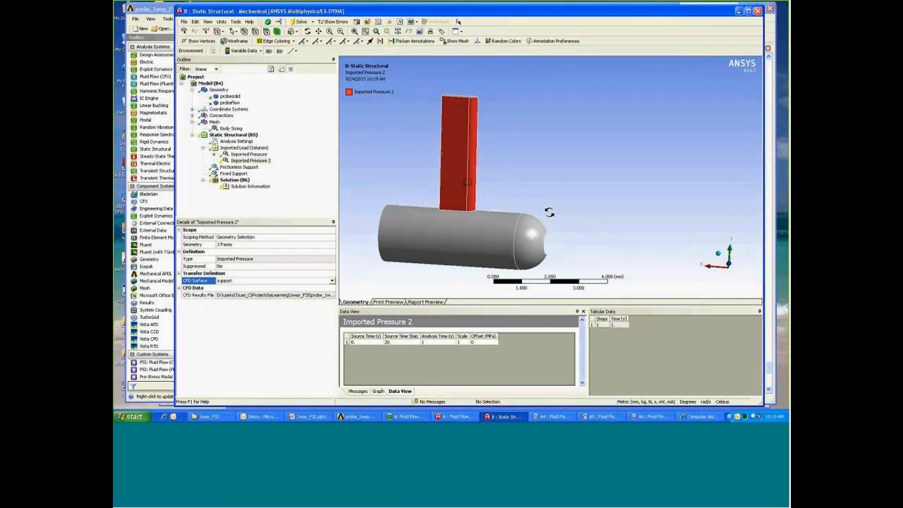
{"action": "right_click", "coordinate": [269, 161]}
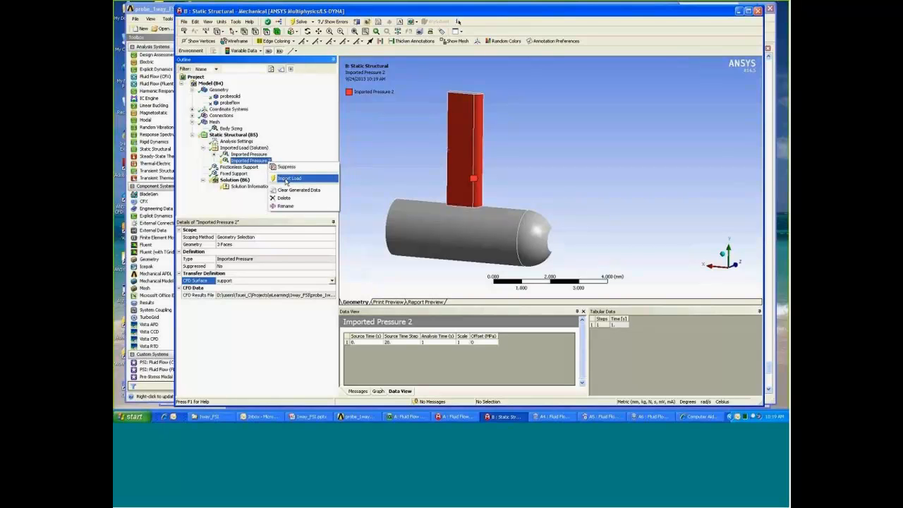
{"action": "left_click", "coordinate": [288, 179]}
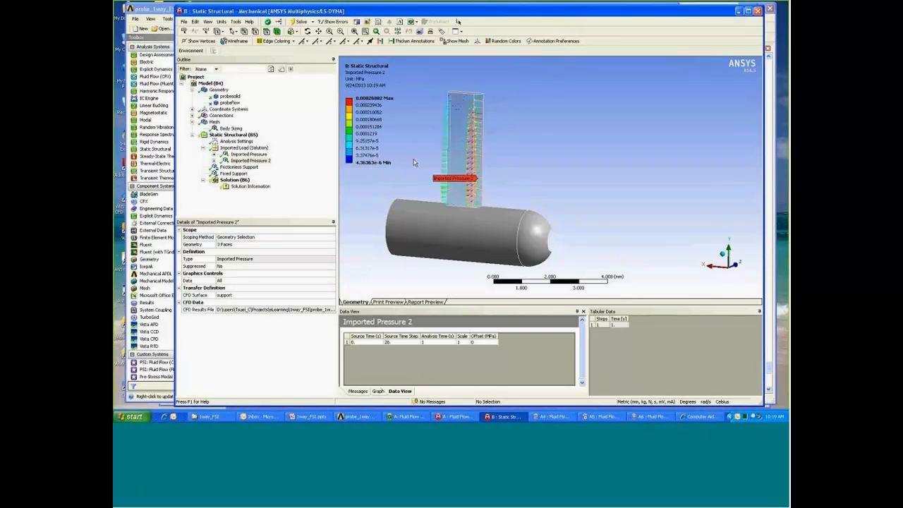
{"action": "middle_click_drag", "start_coordinate": [415, 163], "coordinate": [450, 156], "text": "ctrl"}
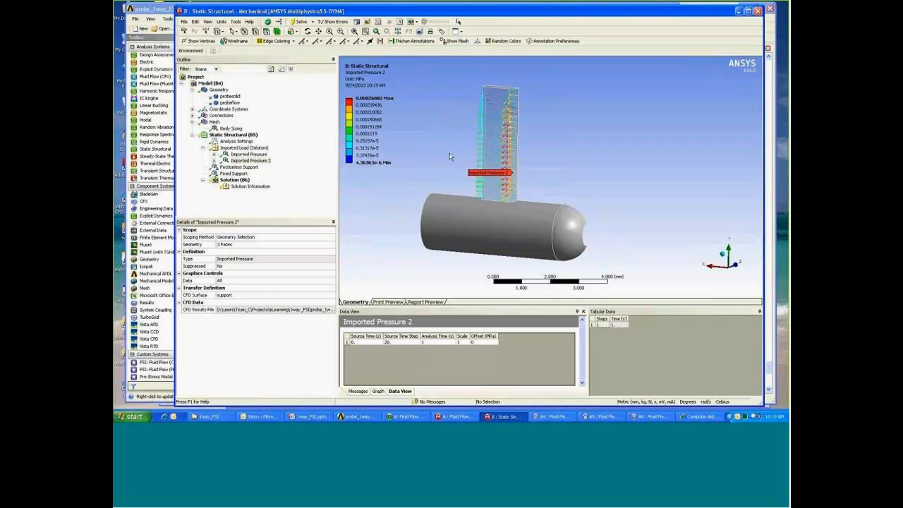
Step: Review the load transfer summary of Imported Pressure 2, comparing CFD computed forces with mechanical mapped forces and checking node mapping
{"action": "left_click", "coordinate": [213, 161]}
{"action": "left_click", "coordinate": [272, 167]}
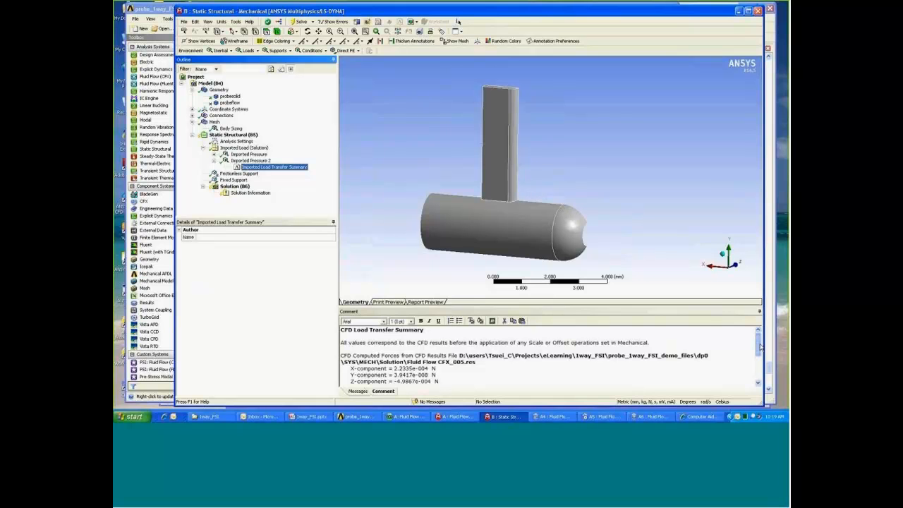
{"action": "left_click_drag", "start_coordinate": [759, 345], "coordinate": [758, 348]}
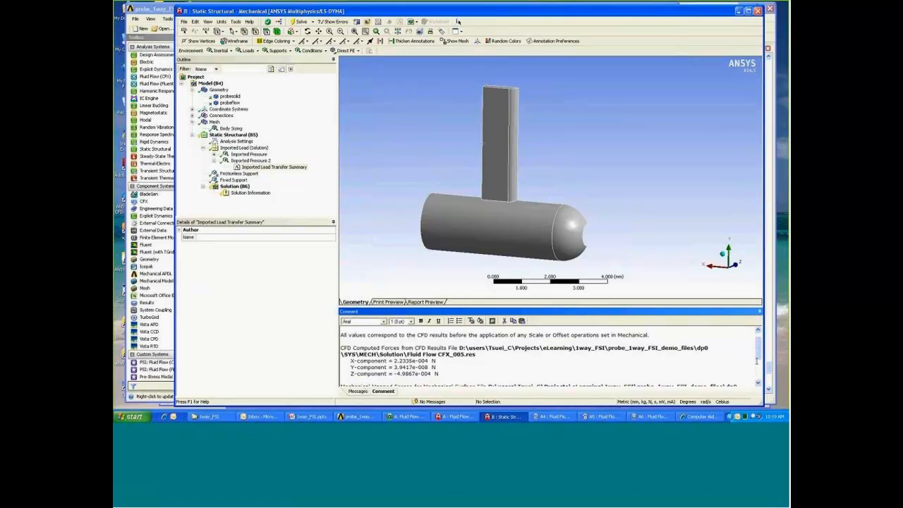
{"action": "left_click_drag", "start_coordinate": [759, 350], "coordinate": [764, 375]}
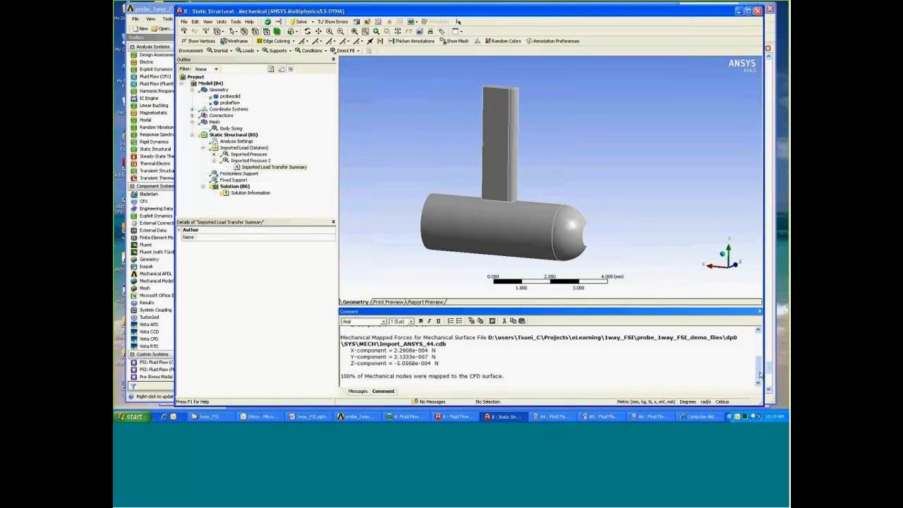
{"action": "scroll", "coordinate": [759, 375], "scroll_direction": "up", "scroll_amount": 1}
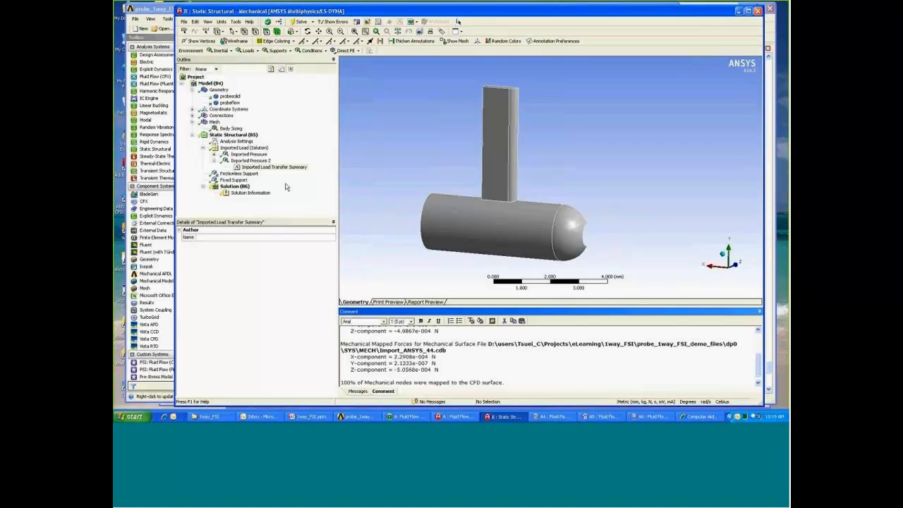
Step: Display both imported pressures together and inspect the mapped vectors over the whole probe
{"action": "left_click", "coordinate": [251, 160]}
{"action": "left_click", "coordinate": [249, 154], "text": "ctrl"}
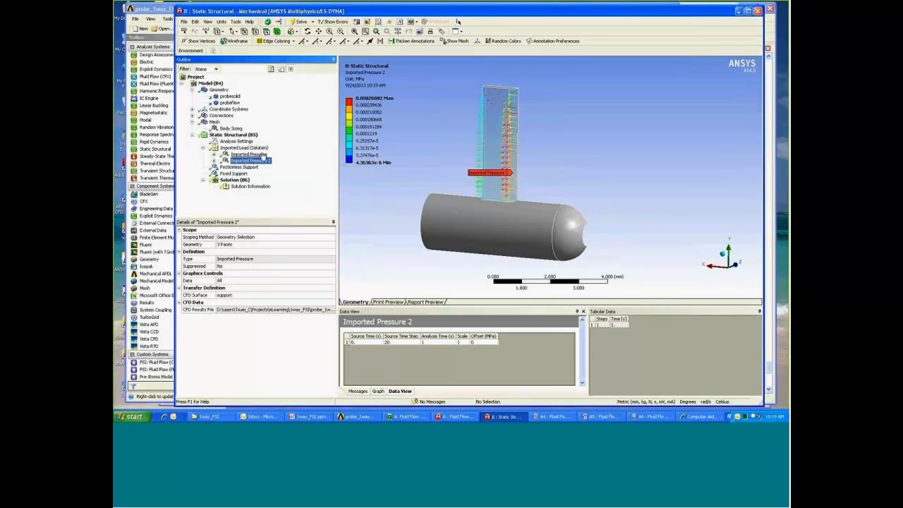
{"action": "mouse_move", "coordinate": [574, 163]}
{"action": "middle_mouse_down"}
{"action": "mouse_move", "coordinate": [561, 163]}
{"action": "mouse_move", "coordinate": [577, 181]}
{"action": "mouse_move", "coordinate": [577, 167]}
{"action": "middle_mouse_up"}
{"action": "scroll", "coordinate": [565, 167], "scroll_direction": "up", "scroll_amount": 2}
{"action": "scroll", "coordinate": [567, 166], "scroll_direction": "down", "scroll_amount": 3}
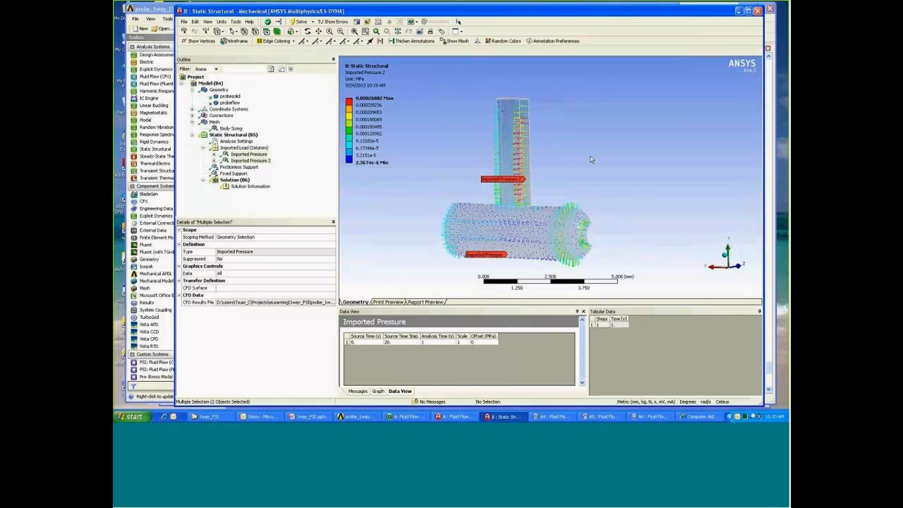
{"action": "middle_click_drag", "start_coordinate": [594, 156], "coordinate": [589, 158]}
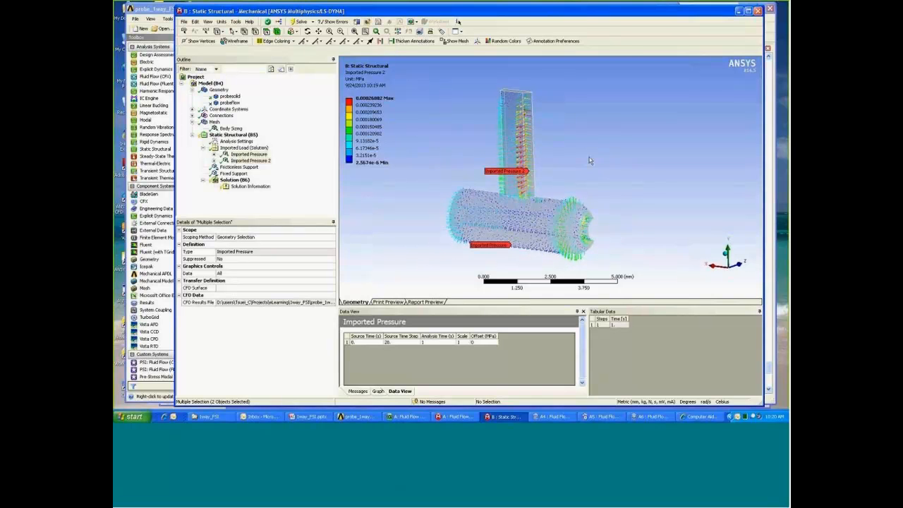
Step: Insert a Total Deformation result under Solution (B6) and solve the static structural analysis
{"action": "right_click", "coordinate": [237, 182]}
{"action": "mouse_move", "coordinate": [254, 185]}
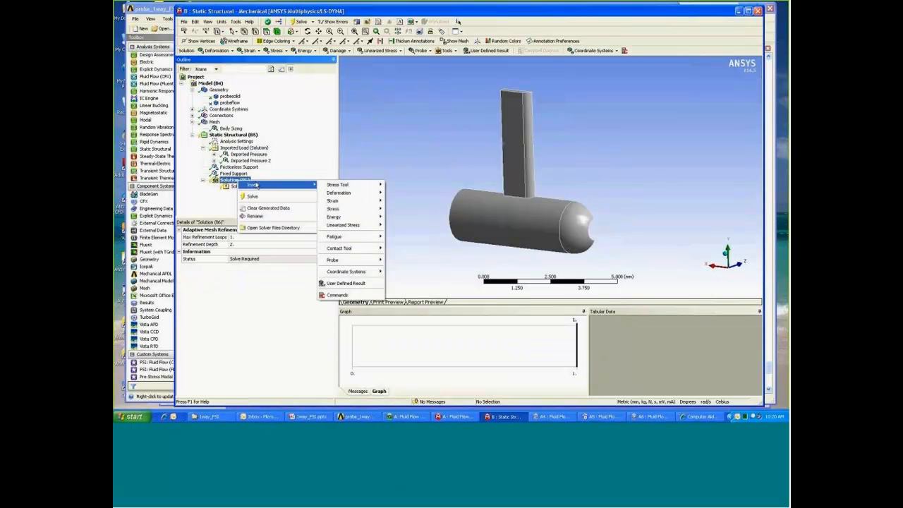
{"action": "mouse_move", "coordinate": [353, 194]}
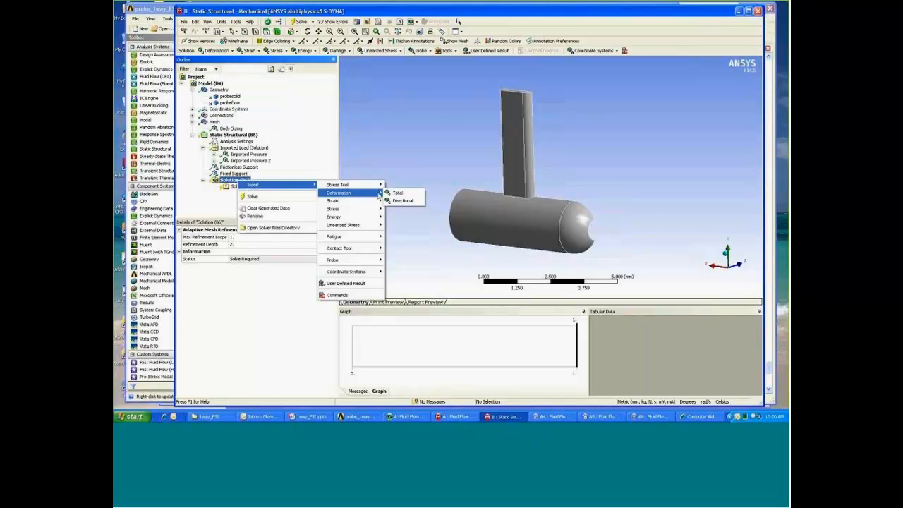
{"action": "left_click", "coordinate": [395, 192]}
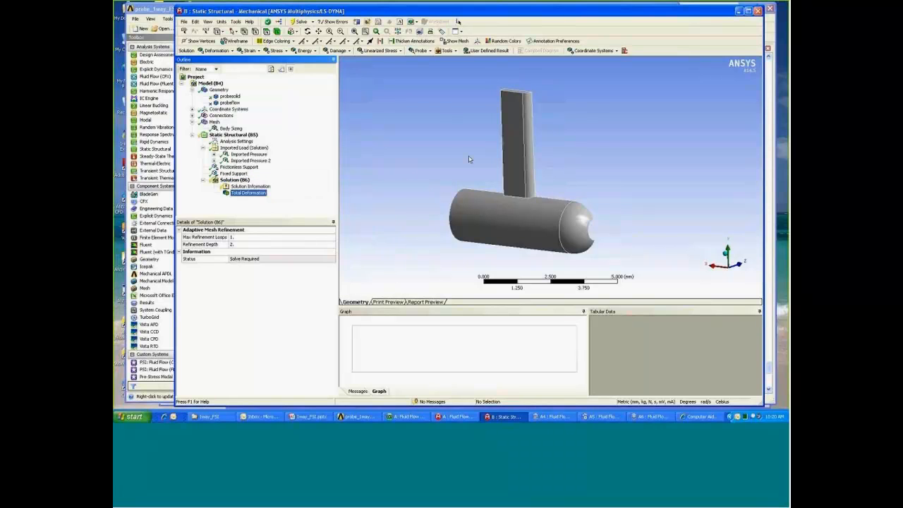
{"action": "right_click", "coordinate": [242, 183]}
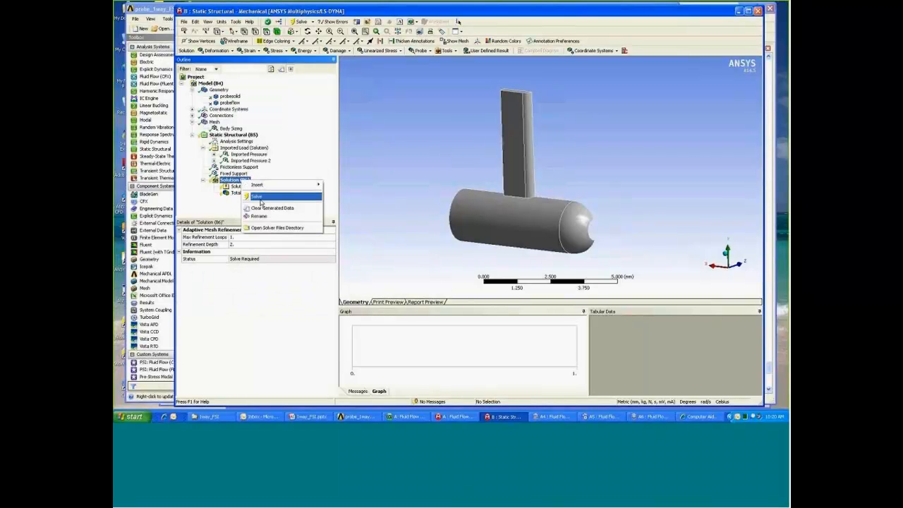
{"action": "left_click", "coordinate": [260, 198]}
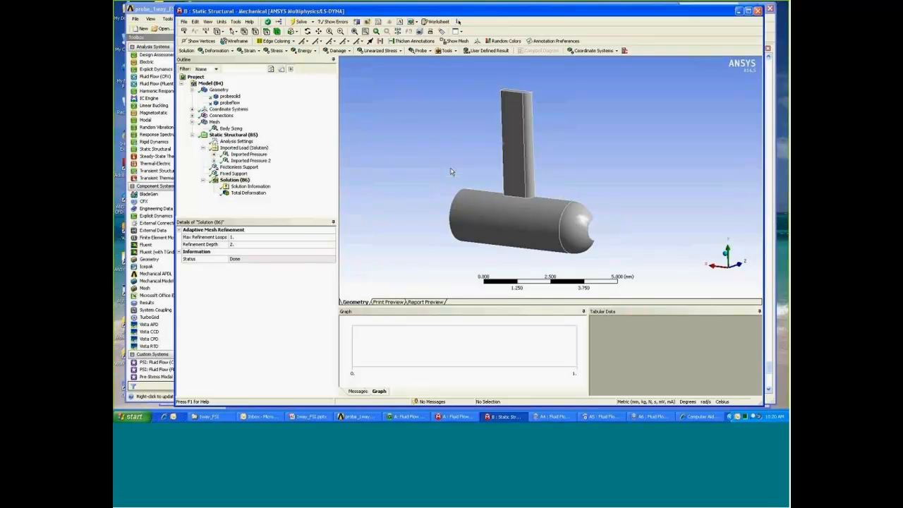
Step: Display the Total Deformation contours in an enlarged graphics area, play the deformation animation and stop it
{"action": "left_click", "coordinate": [260, 192]}
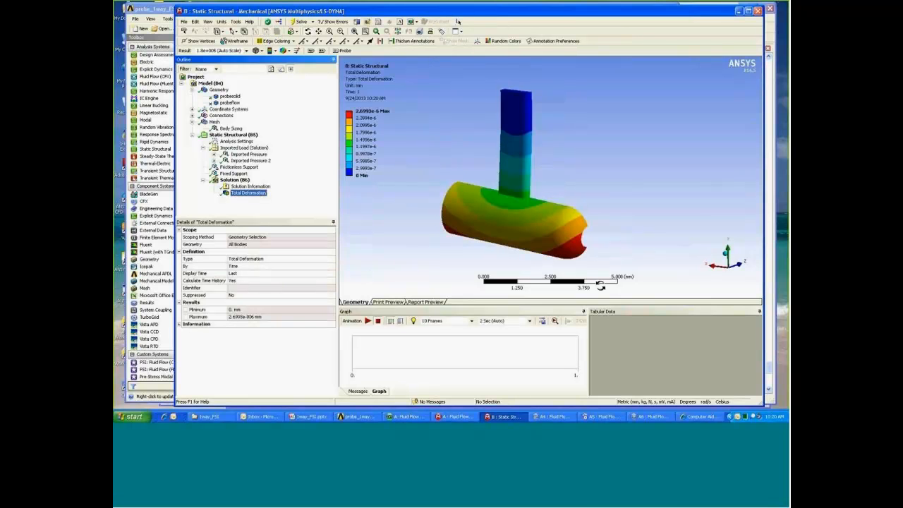
{"action": "left_click_drag", "start_coordinate": [601, 307], "coordinate": [600, 326]}
{"action": "left_click", "coordinate": [368, 343]}
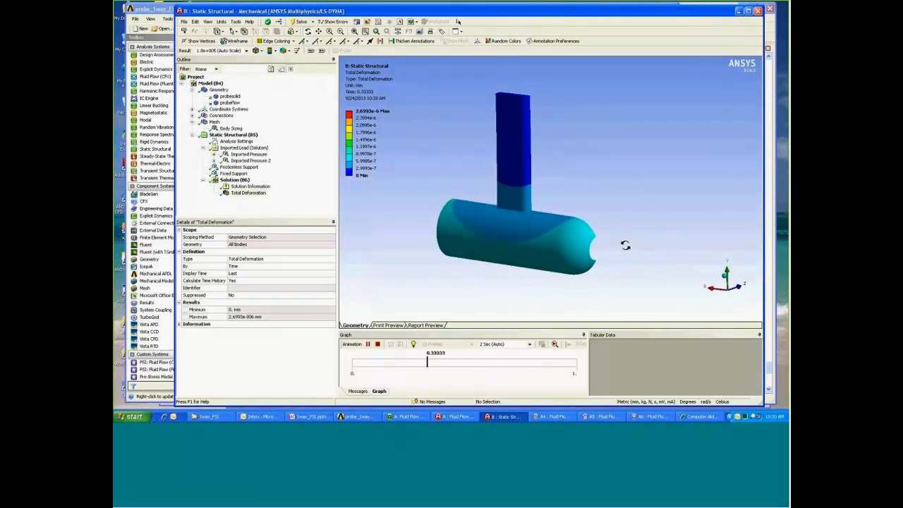
{"action": "left_click", "coordinate": [378, 344]}
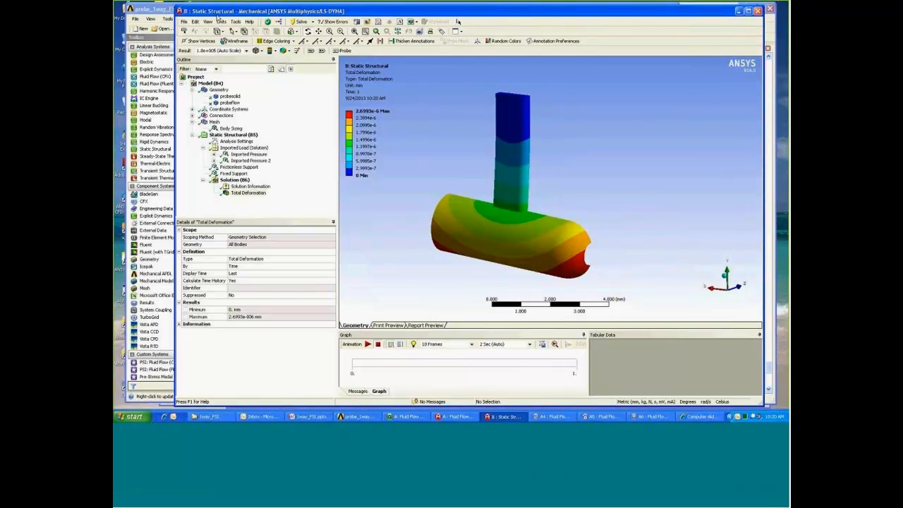
Step: Return to the Workbench project schematic, and switch to the 1way_FSI.pptx presentation in PowerPoint to show its Summary slide
{"action": "left_click", "coordinate": [160, 11]}
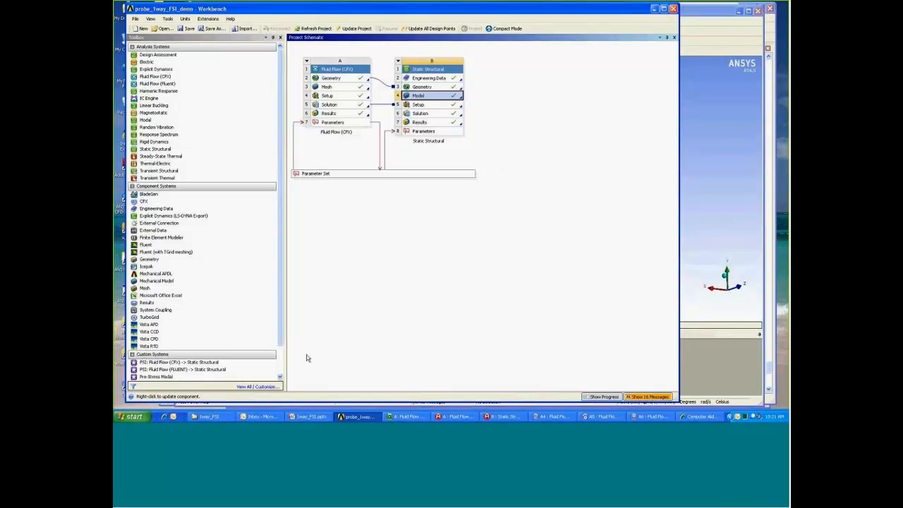
{"action": "left_click", "coordinate": [311, 419]}
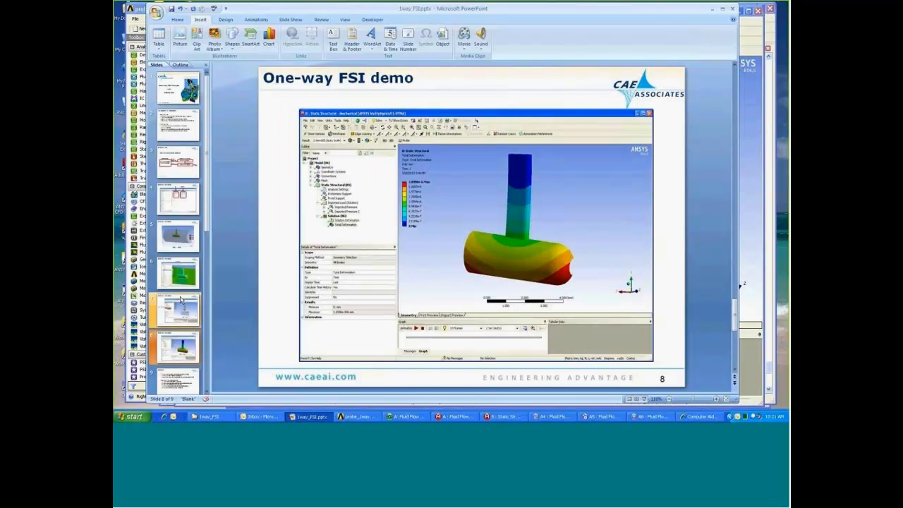
{"action": "scroll", "coordinate": [180, 300], "scroll_direction": "down", "scroll_amount": 1}
{"action": "left_click", "coordinate": [193, 342]}
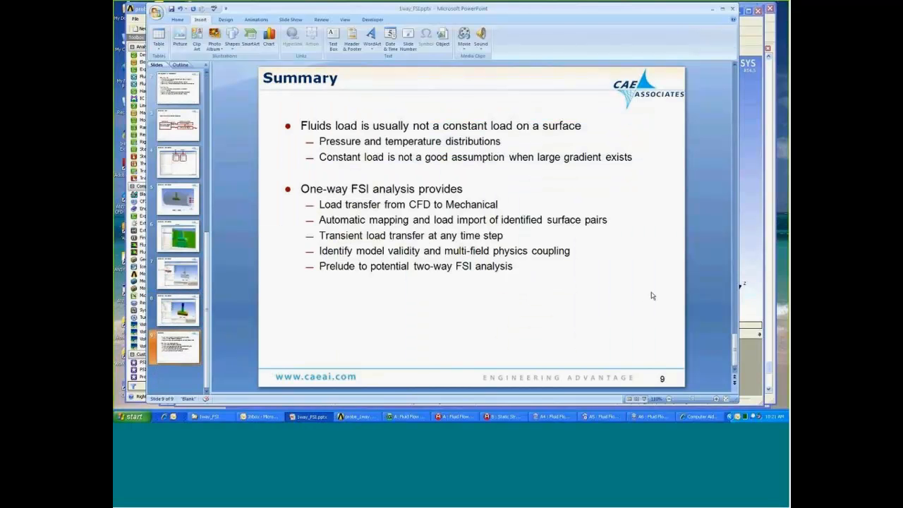